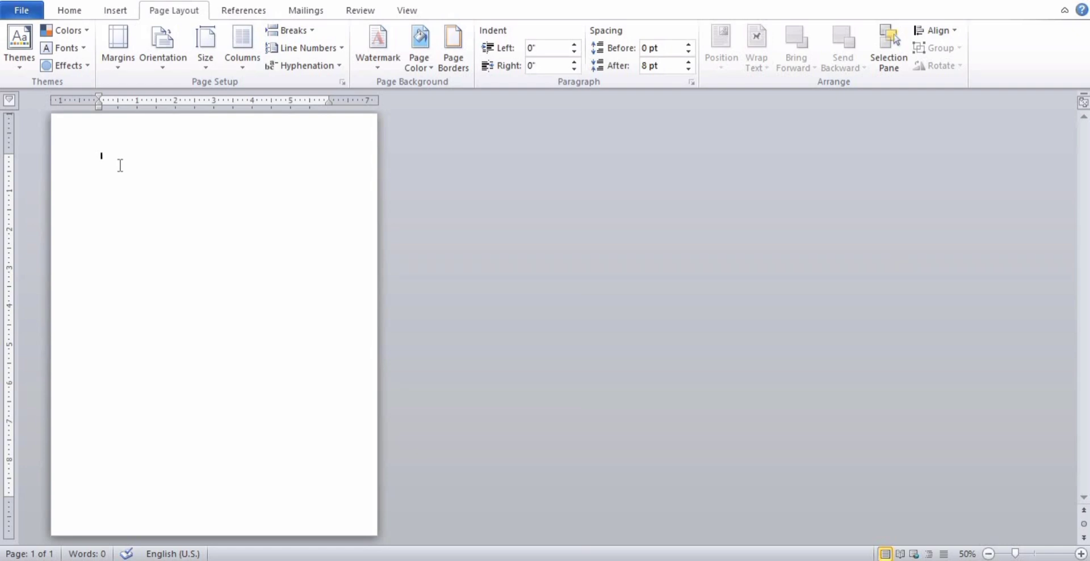
Fill the blank document with sample text using =rand() and place the cursor at the beginning of the first paragraph
type("=rand()")
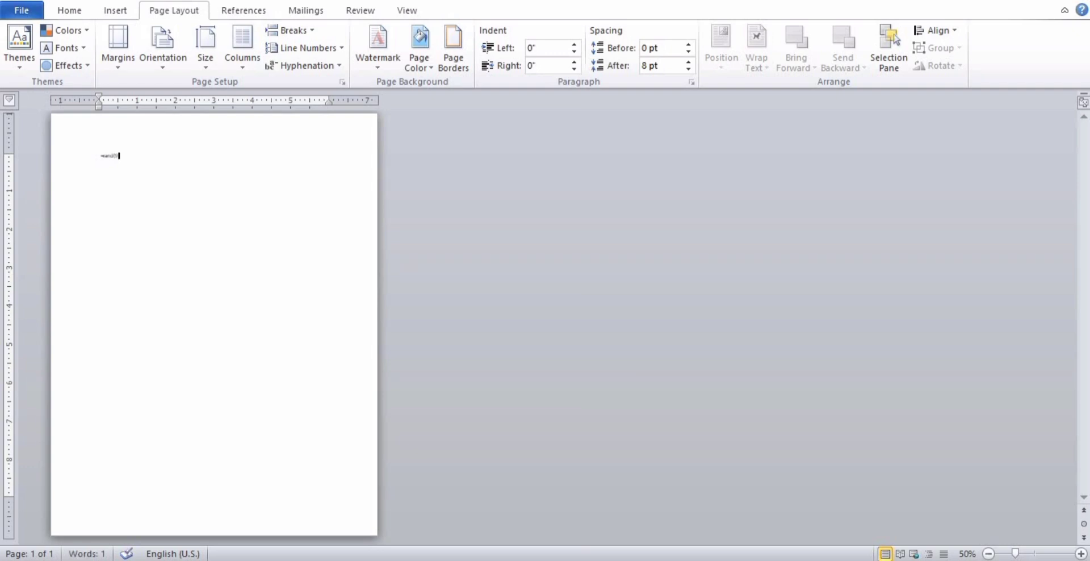
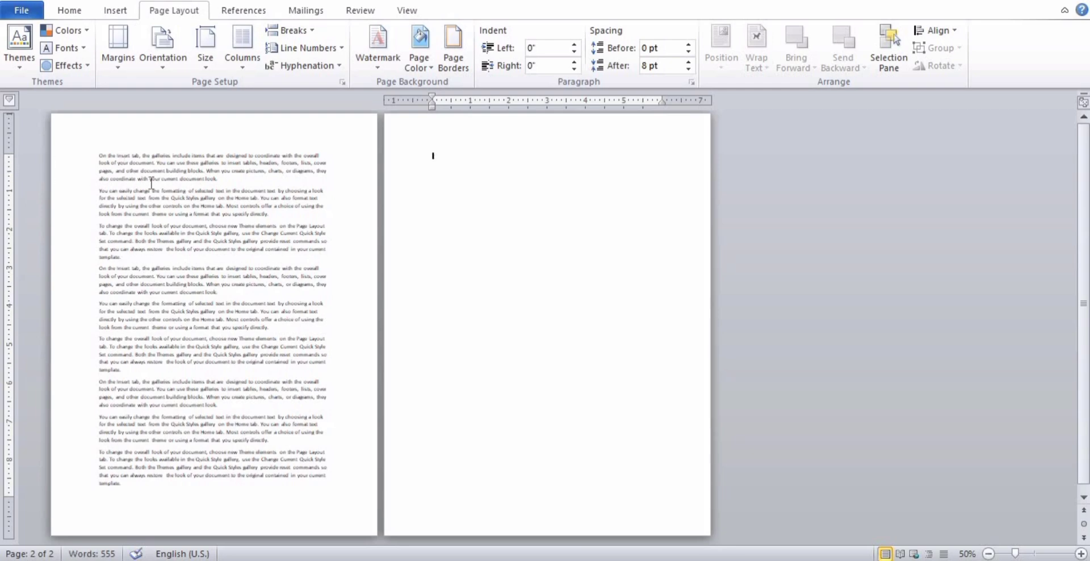
left_click(98, 155)
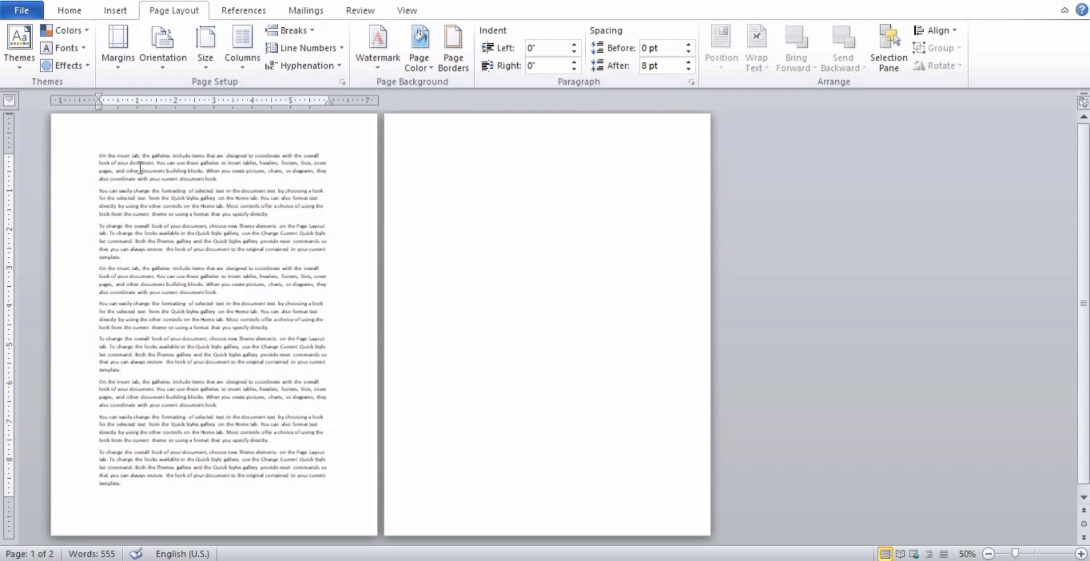
Try the Narrow margin preset on the document, followed by the Moderate preset
left_click(119, 68)
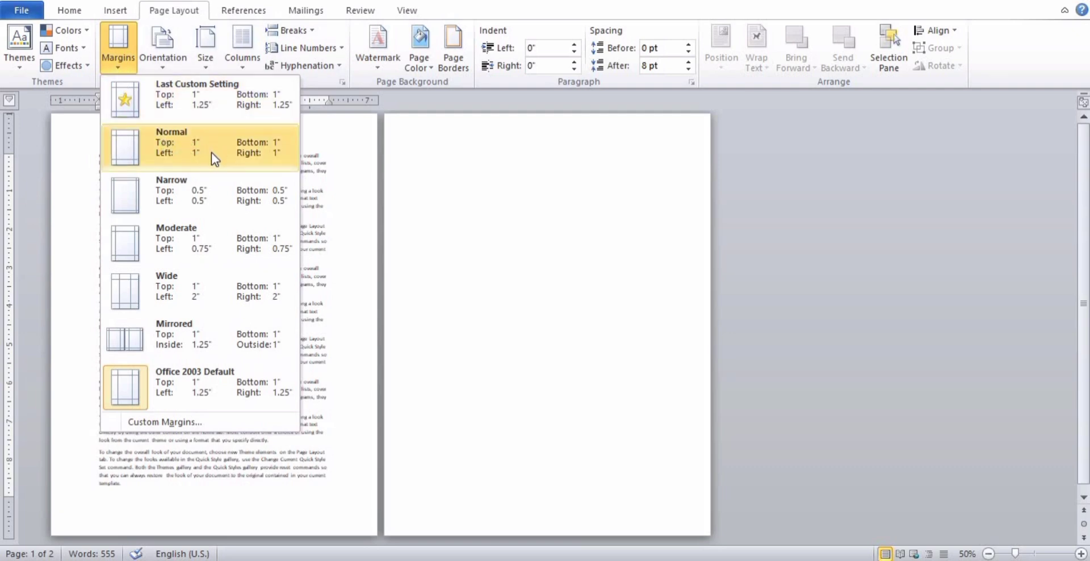
left_click(324, 243)
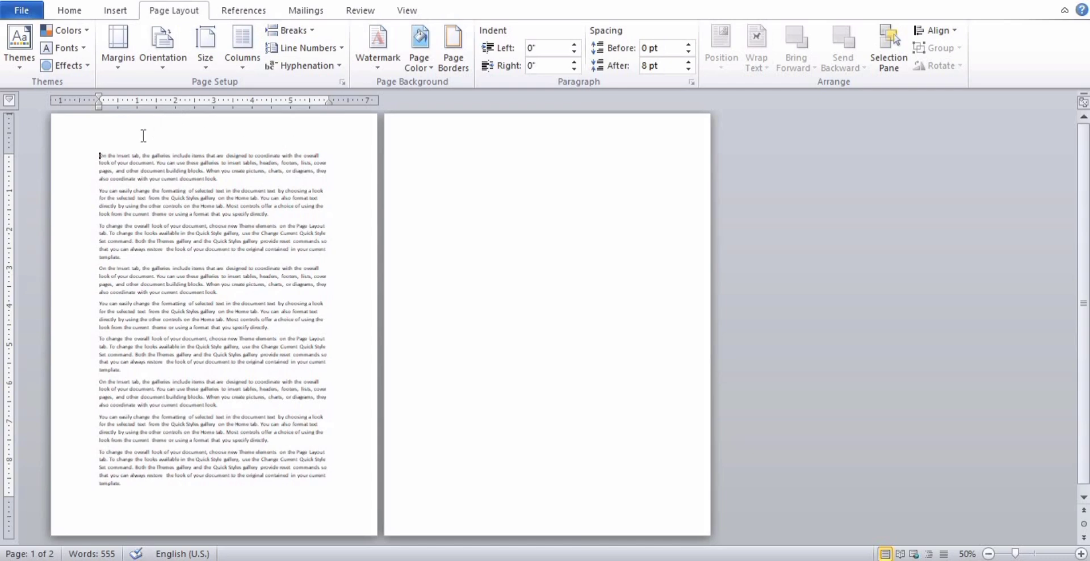
left_click(120, 67)
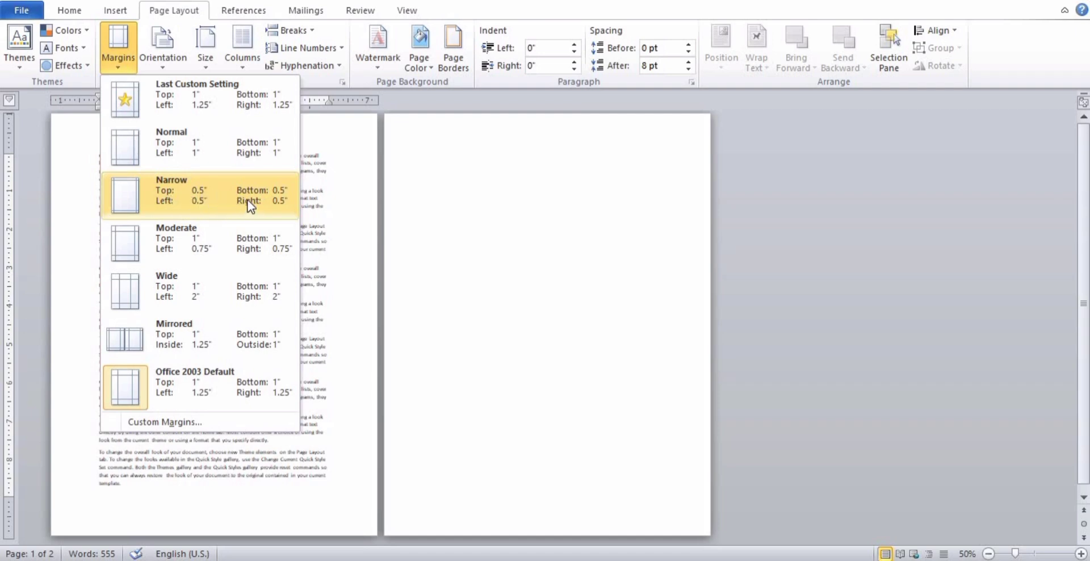
left_click(214, 198)
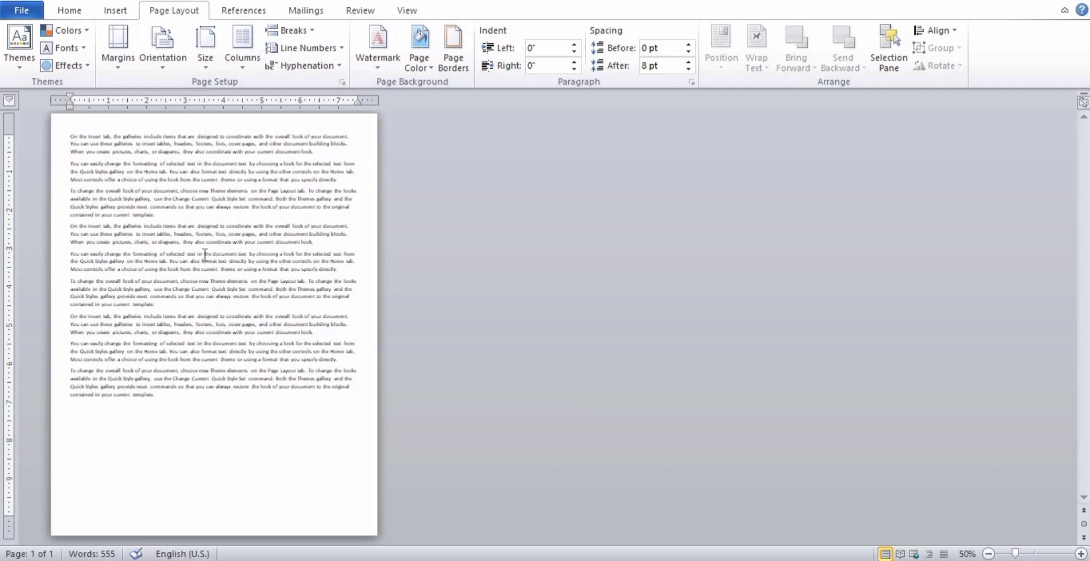
left_click(127, 69)
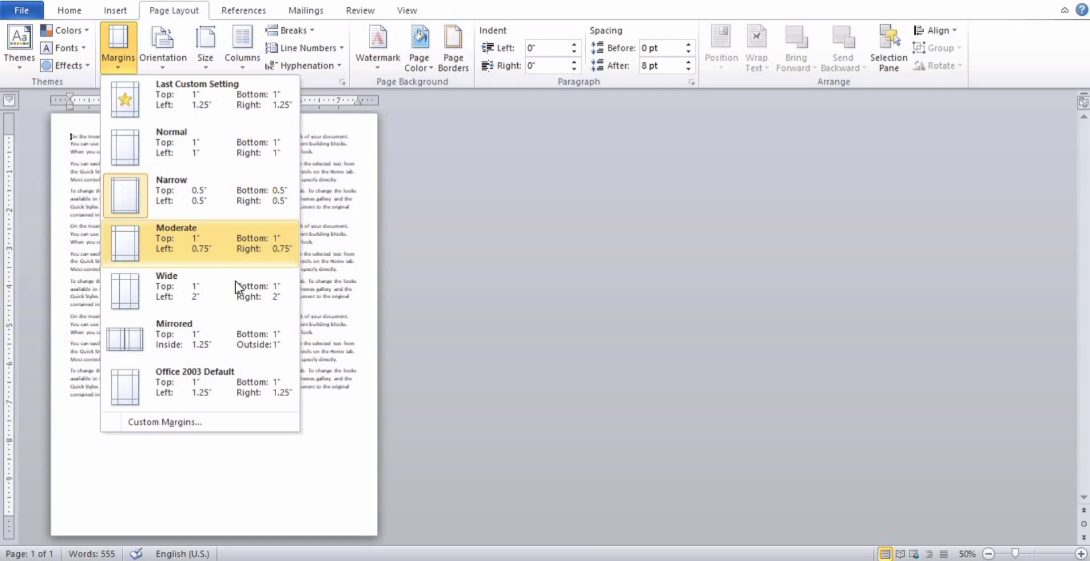
left_click(192, 257)
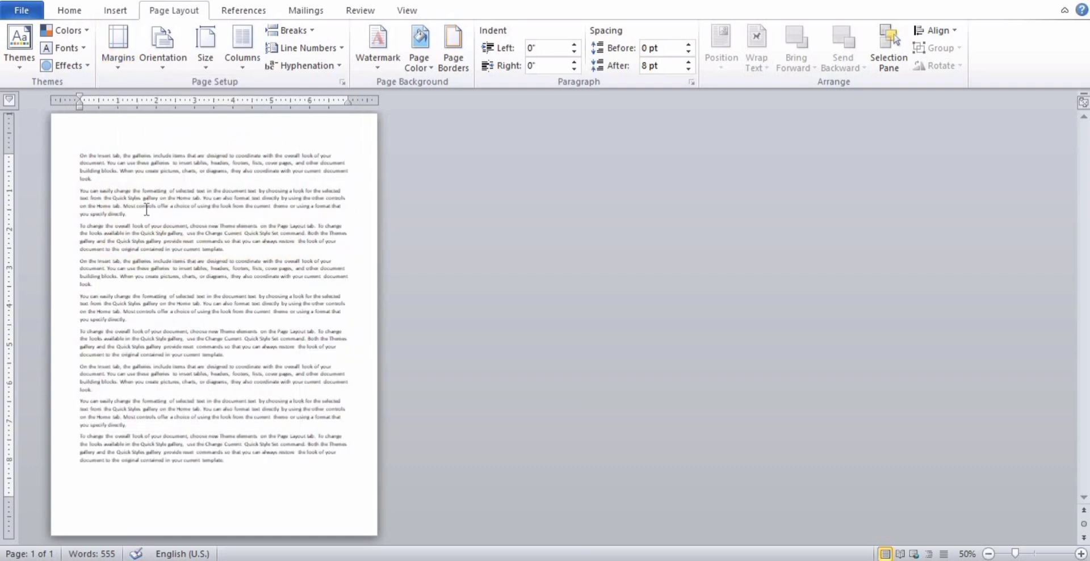
Try the Wide margin preset on the document, followed by the Mirrored preset
left_click(117, 68)
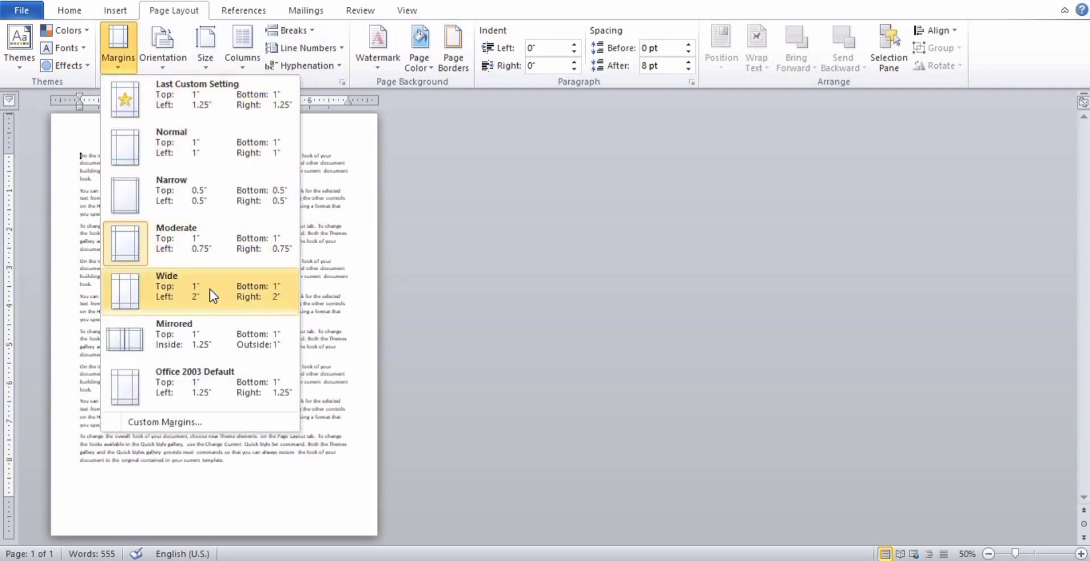
left_click(254, 285)
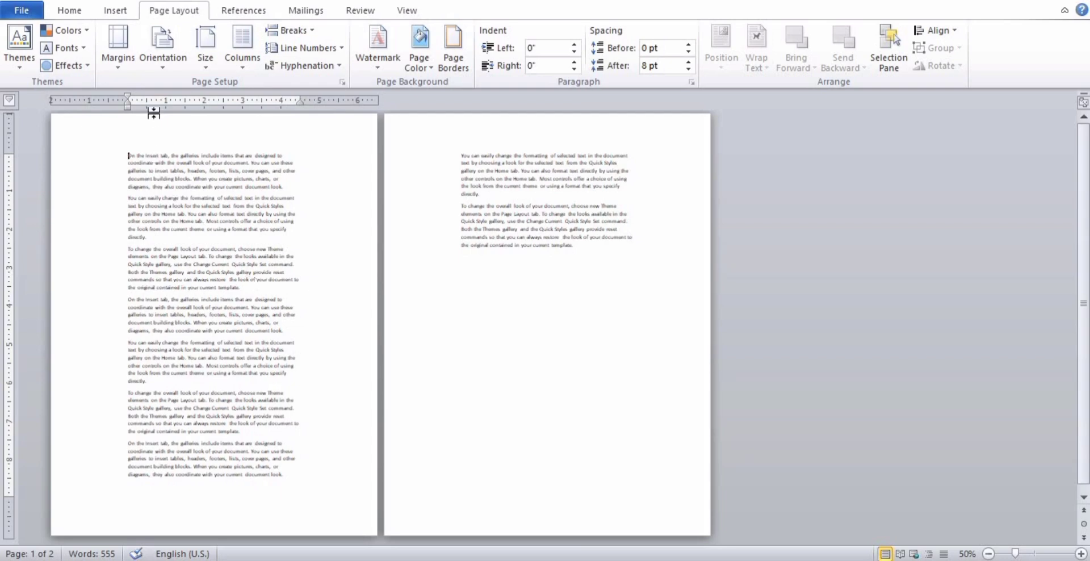
left_click(121, 70)
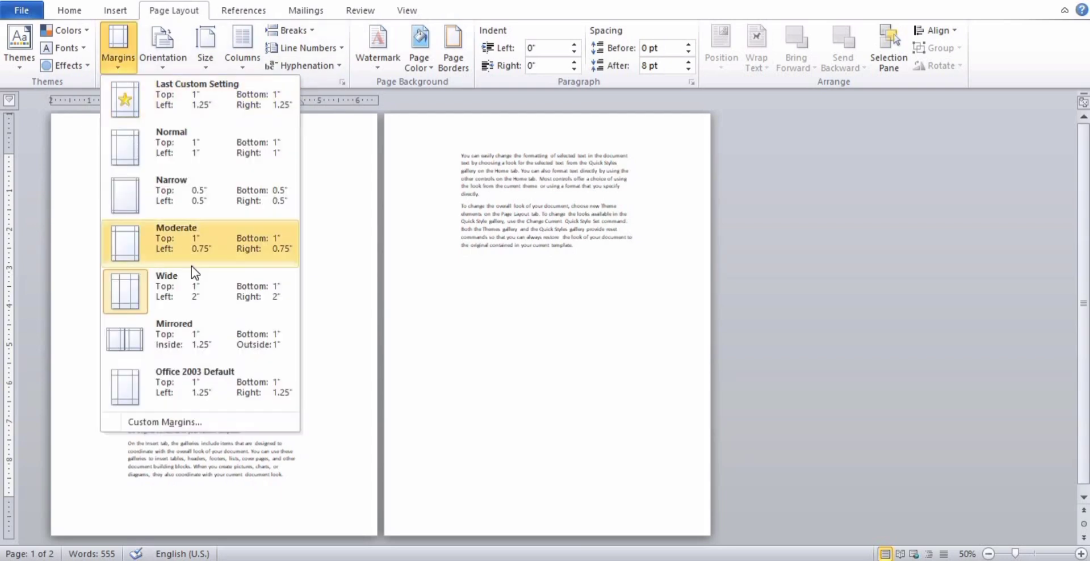
left_click(207, 343)
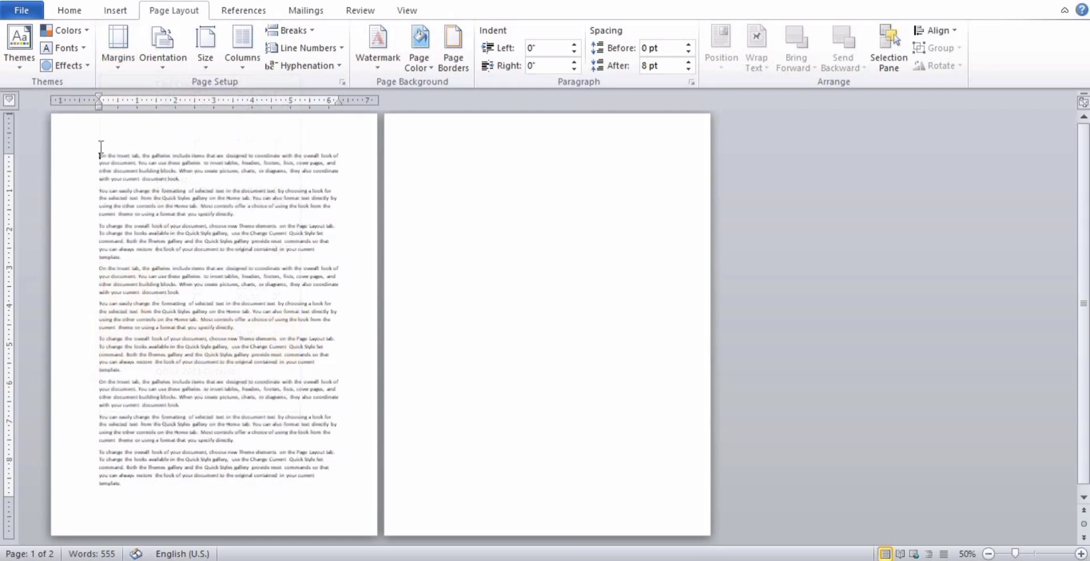
Try the Office 2003 Default margins and set the document's margins to the Normal preset with 1" on all sides
left_click(119, 67)
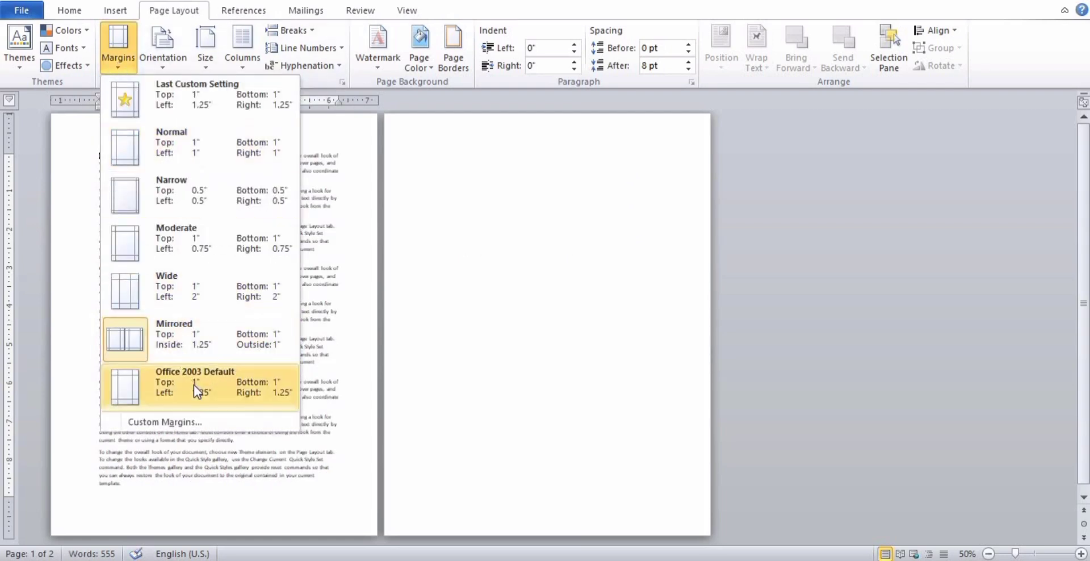
left_click(249, 389)
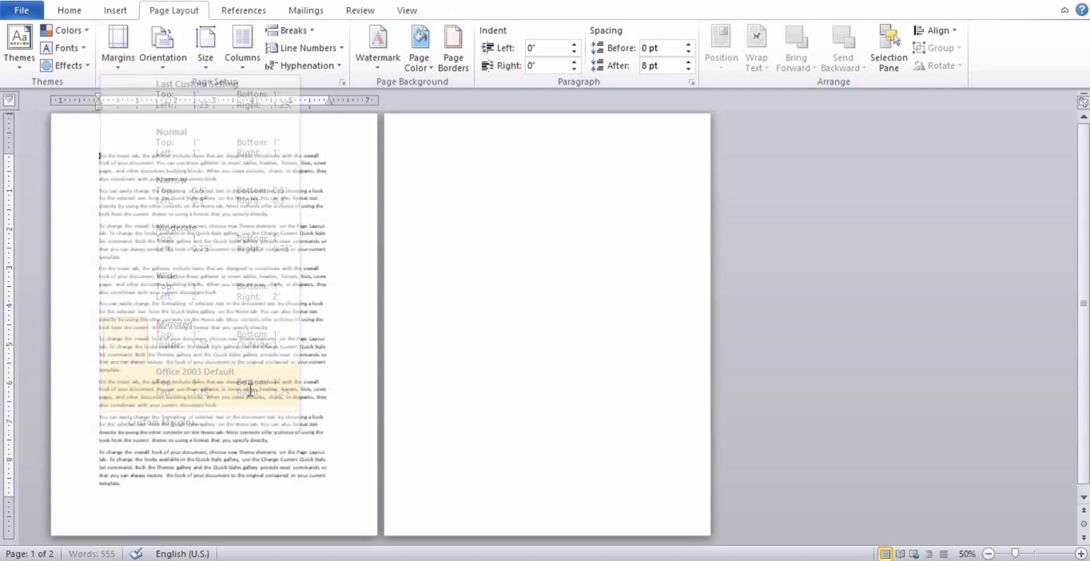
left_click(123, 66)
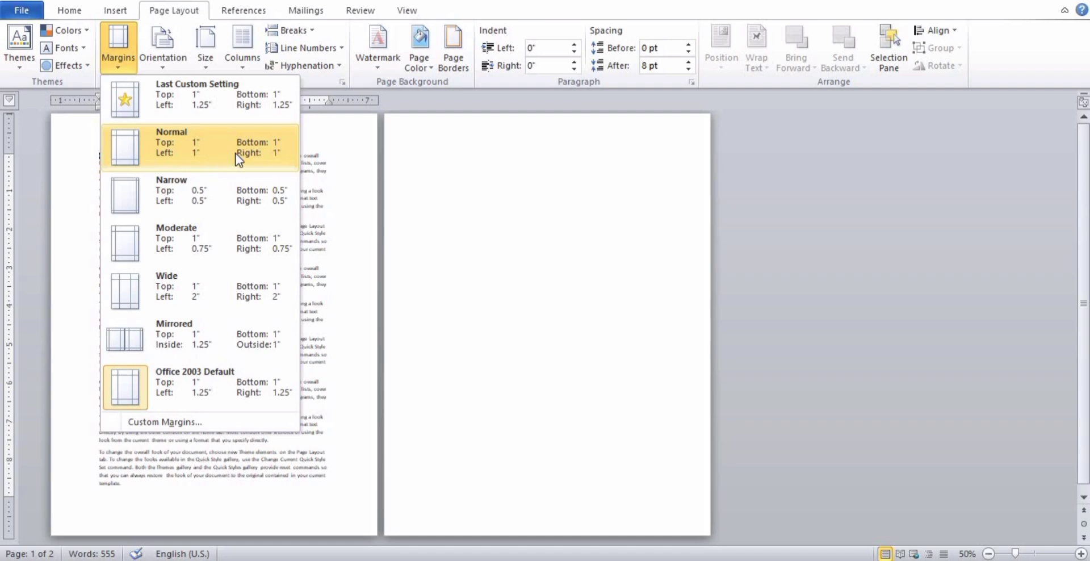
left_click(199, 156)
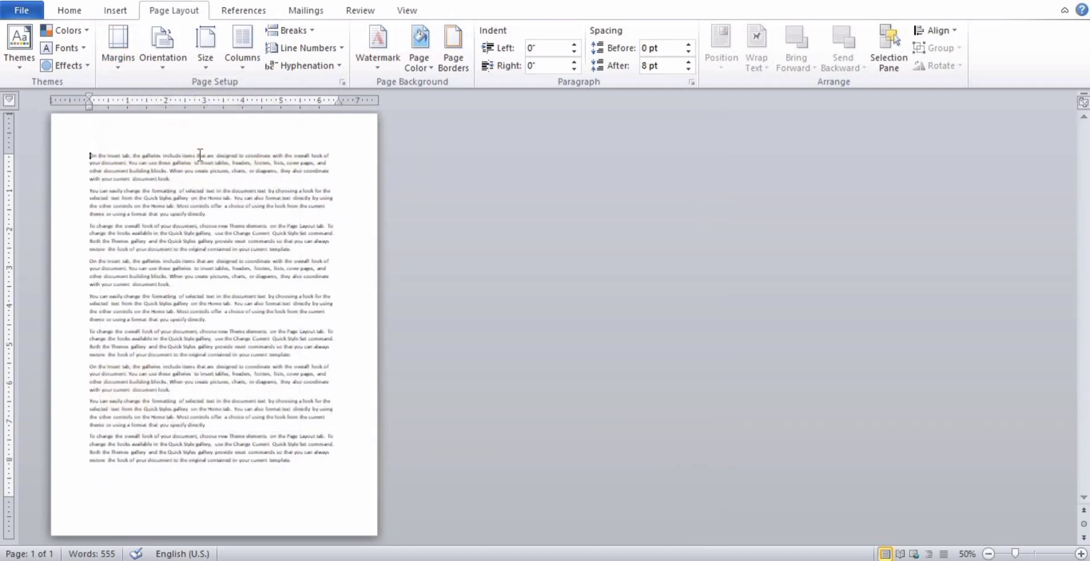
Apply a custom top margin of 4" to the whole document
left_click(123, 68)
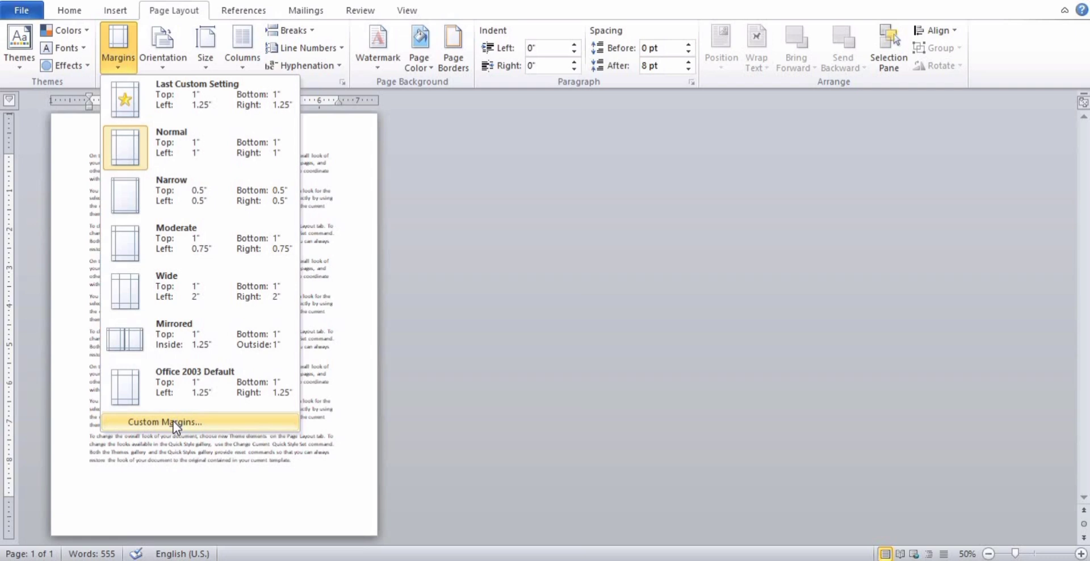
left_click(205, 423)
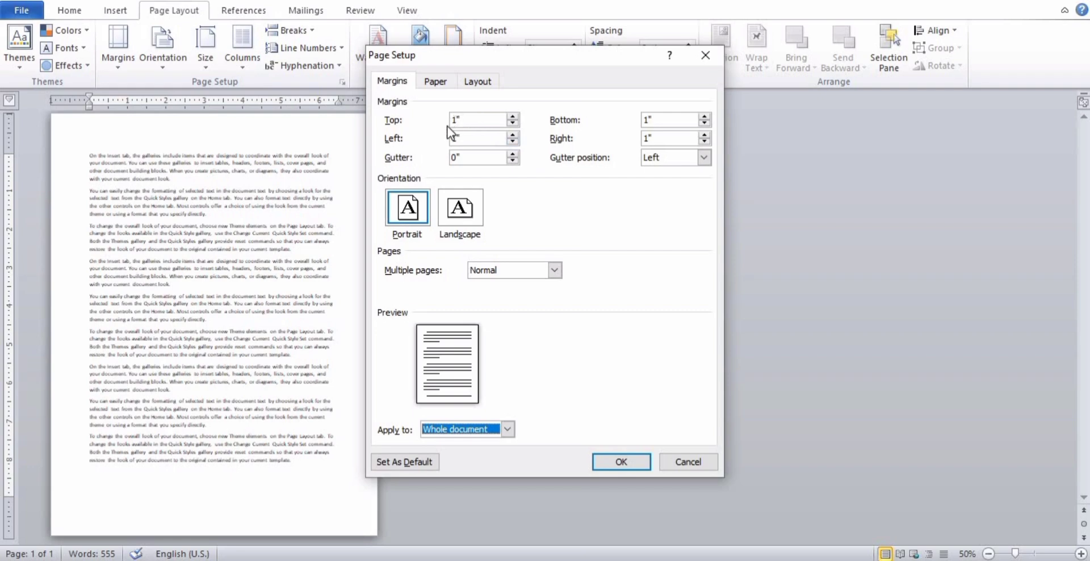
left_click(514, 116)
left_click(514, 117)
left_click(514, 117)
left_click(514, 117)
left_click(514, 117)
left_click(514, 117)
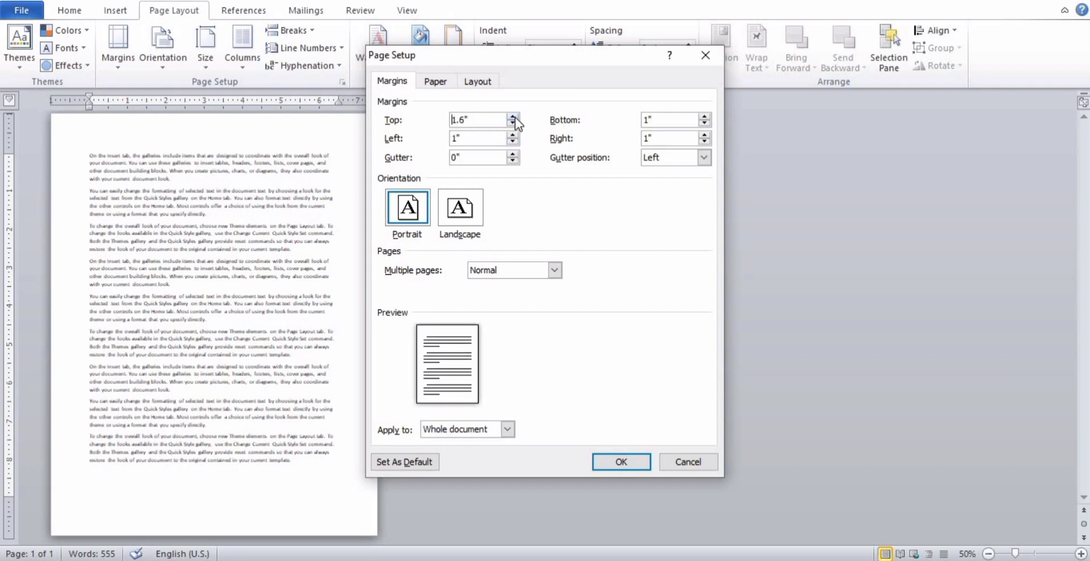
left_click(514, 117)
left_click(513, 117)
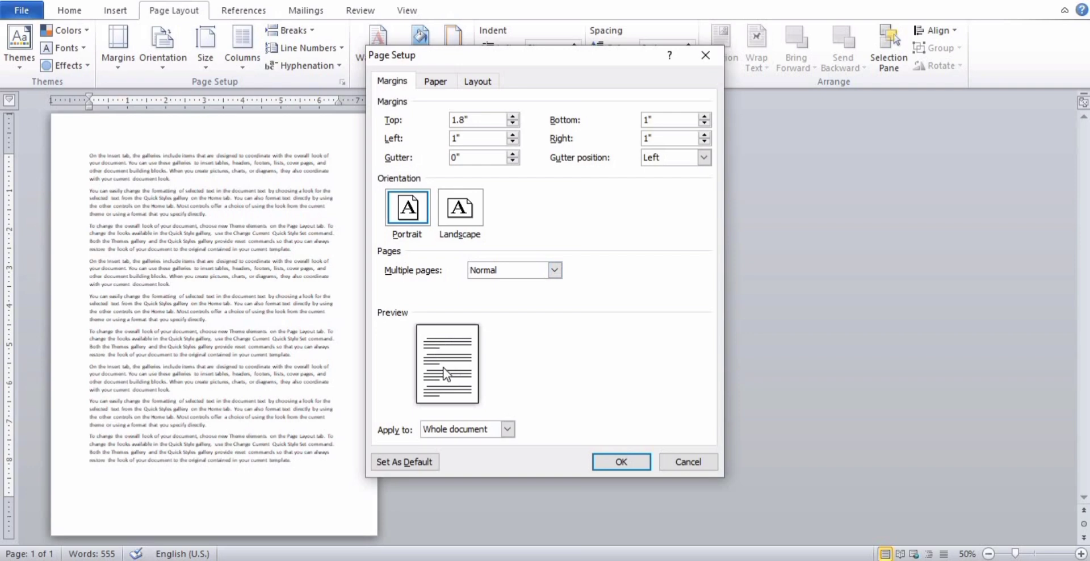
left_click(513, 117)
left_click(513, 118)
left_click(513, 118)
left_click(513, 118)
left_click(514, 117)
left_click(513, 118)
left_click(513, 117)
left_click(514, 117)
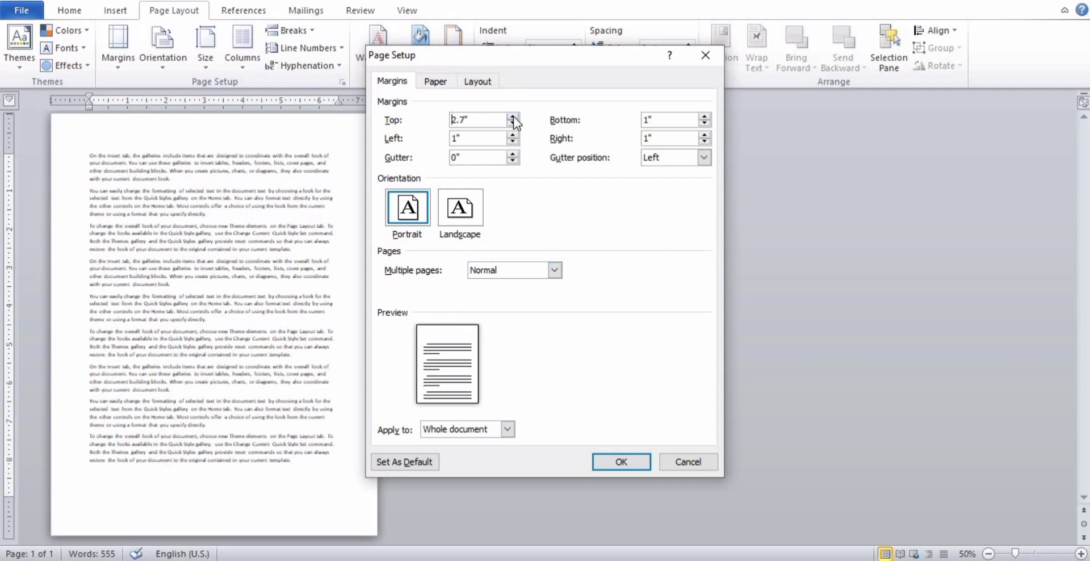
left_click(513, 116)
left_click(514, 116)
left_click(513, 116)
left_click(513, 116)
left_click(514, 116)
left_click(514, 116)
left_click(514, 116)
left_click(514, 116)
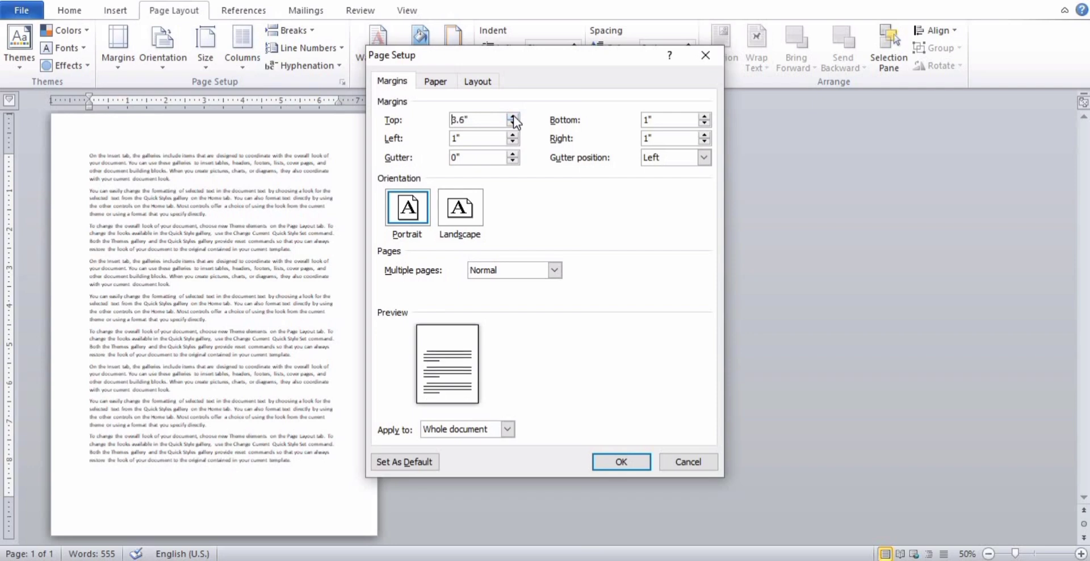
left_click(514, 116)
left_click(513, 116)
left_click(513, 116)
left_click(513, 116)
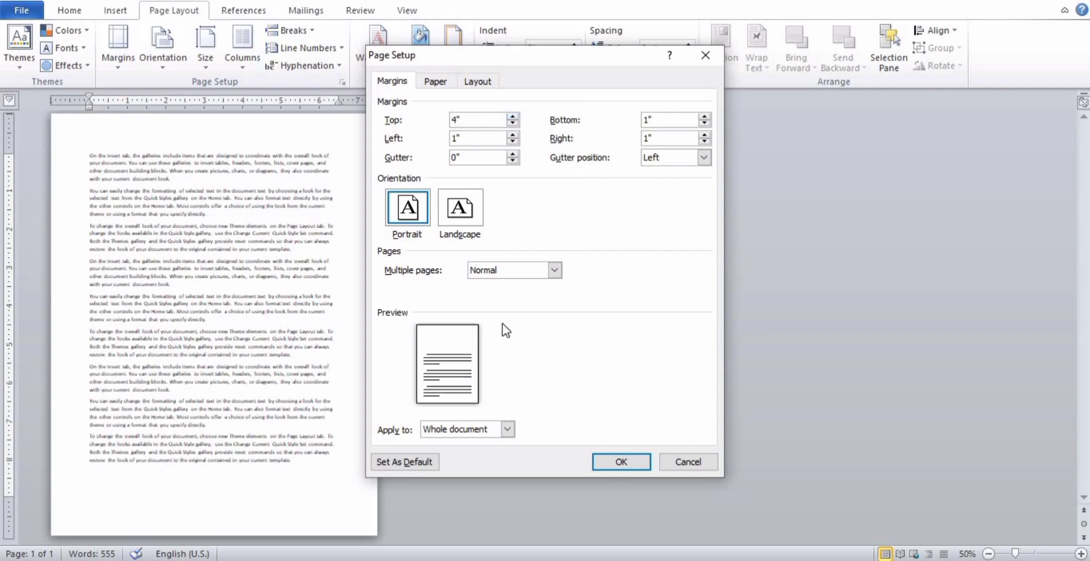
left_click(611, 462)
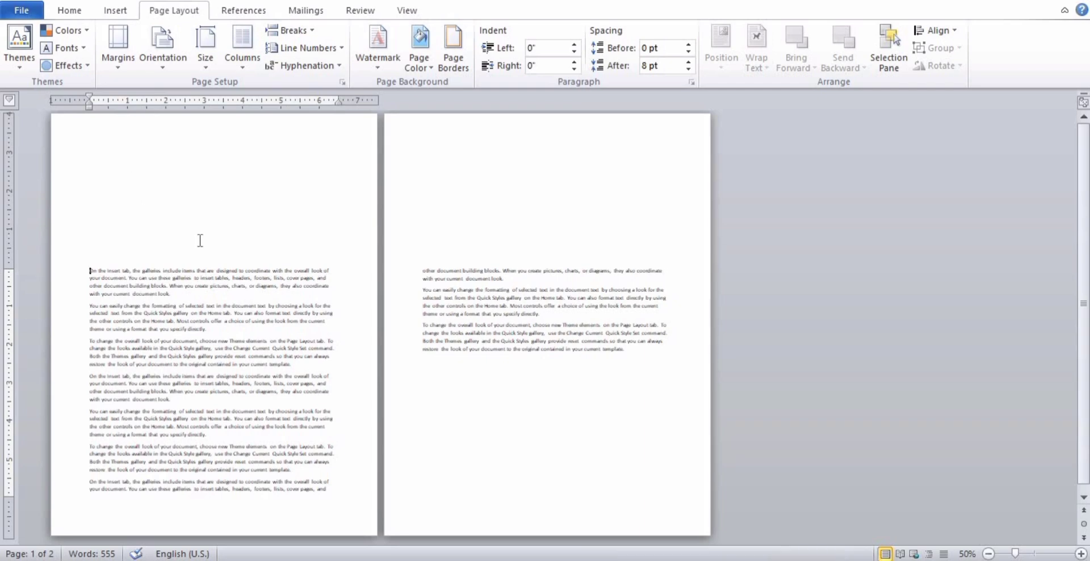
Undo the custom top margin change
key("ctrl+z")
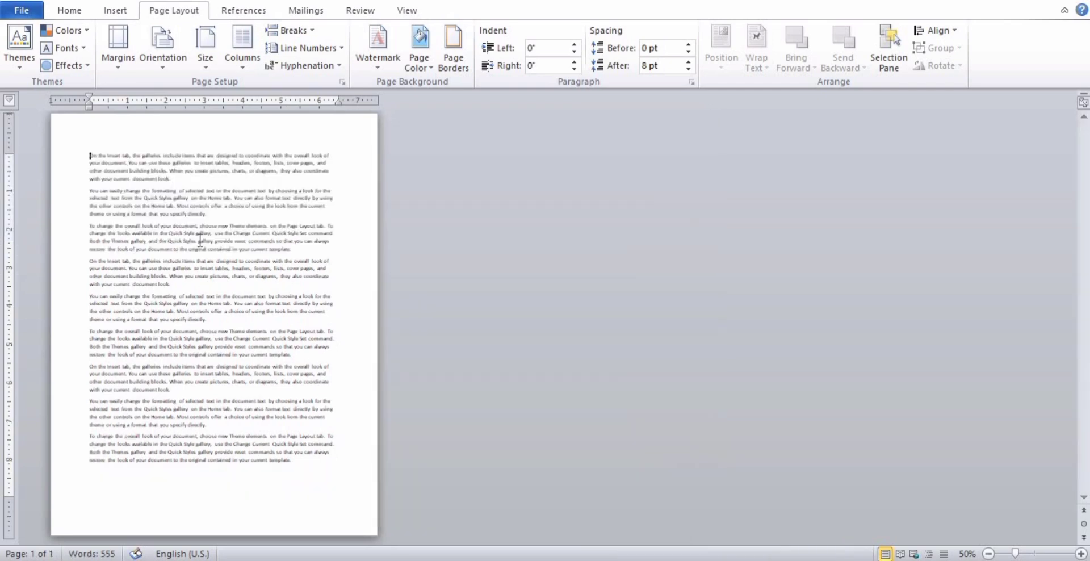
left_click(122, 70)
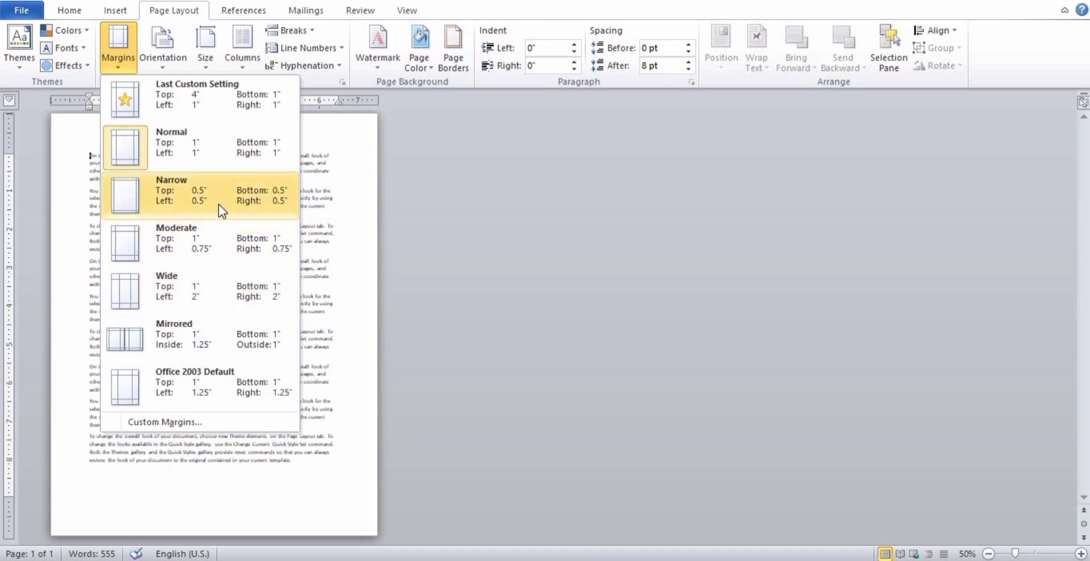
left_click(323, 255)
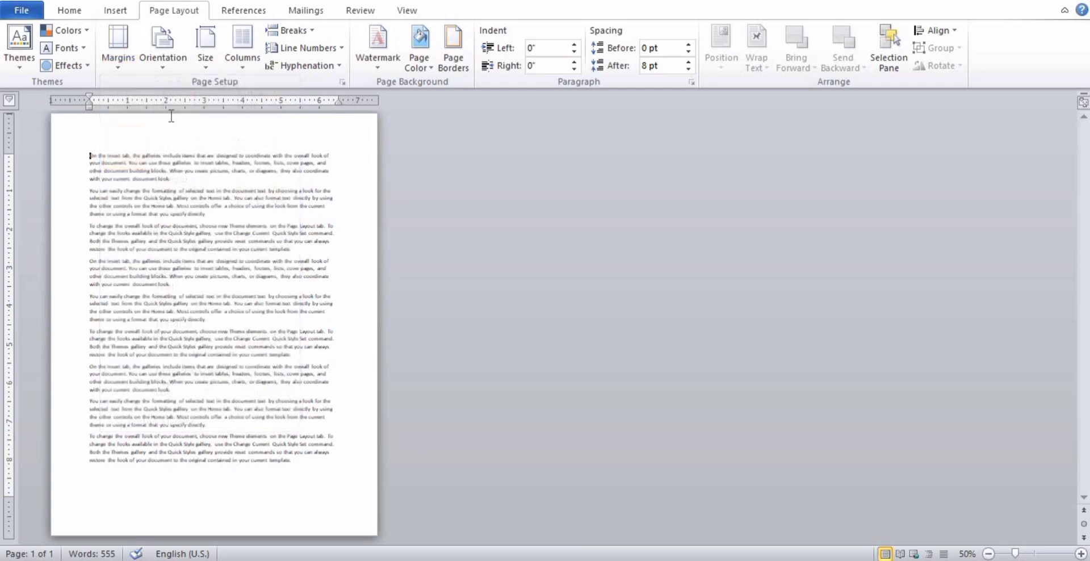
Switch the document's page orientation to Landscape
left_click(162, 69)
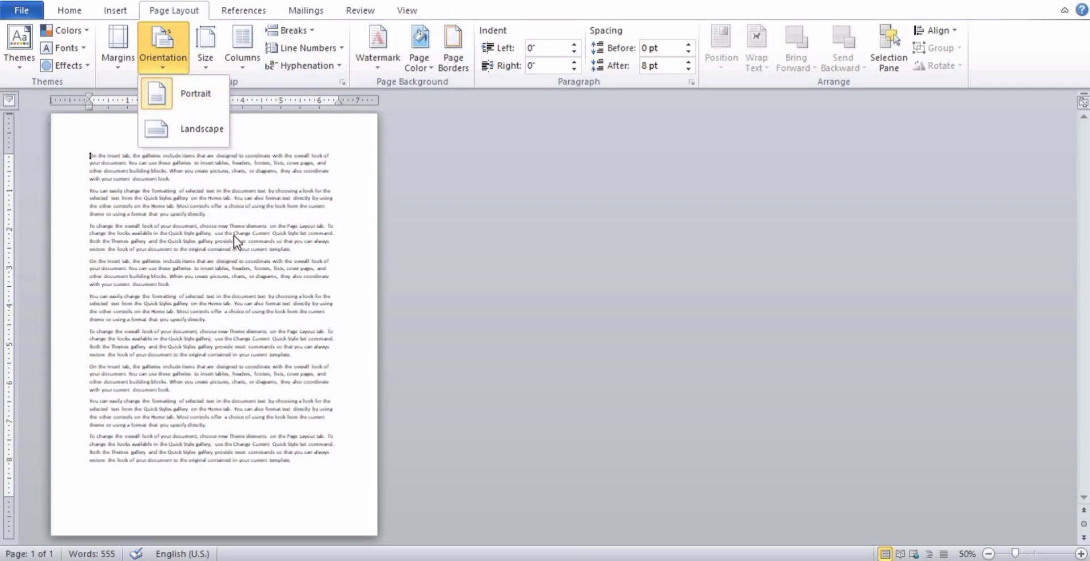
left_click(208, 190)
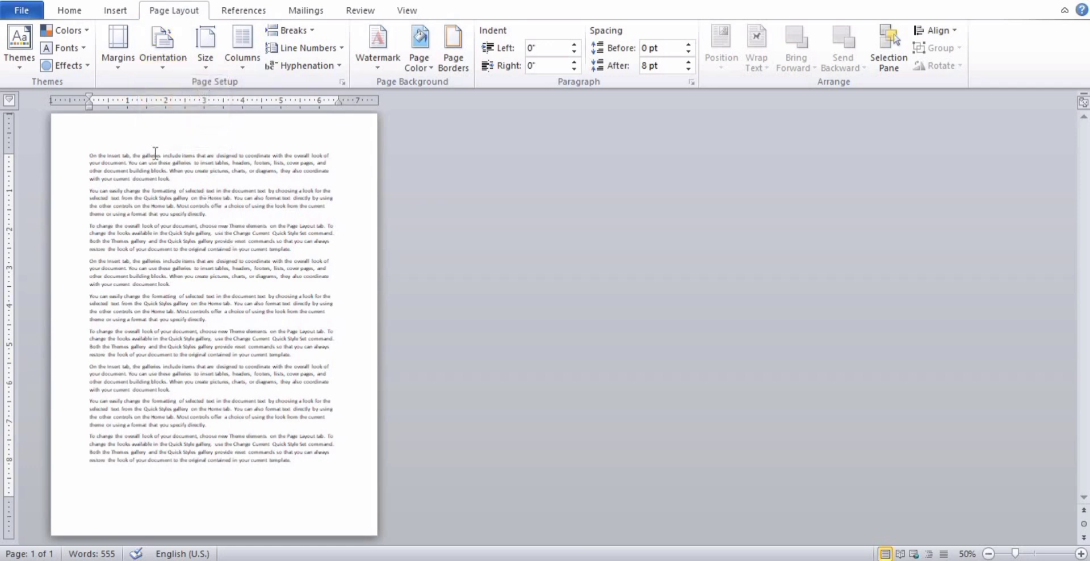
left_click(160, 66)
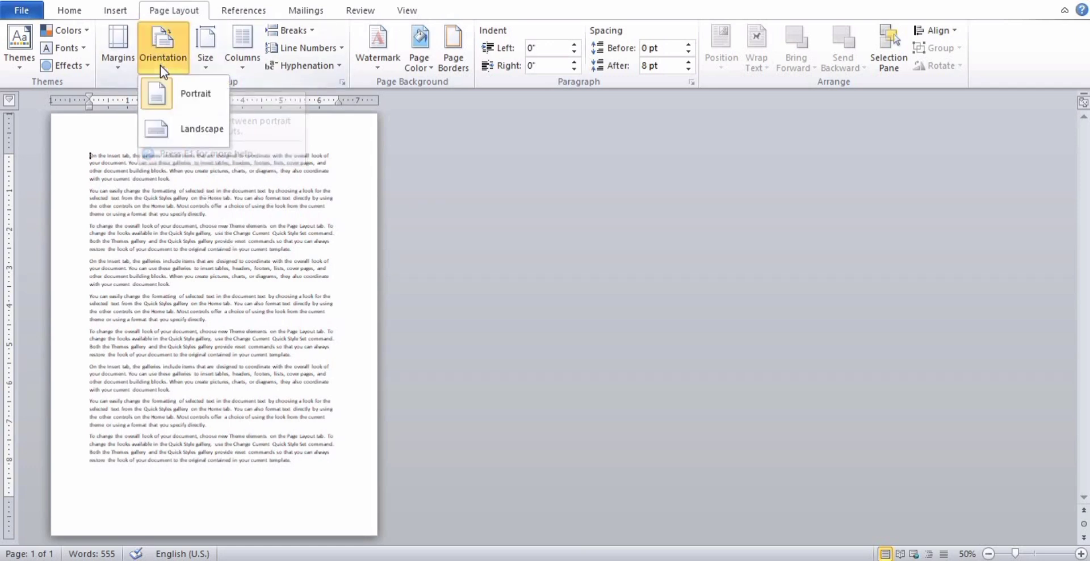
left_click(185, 132)
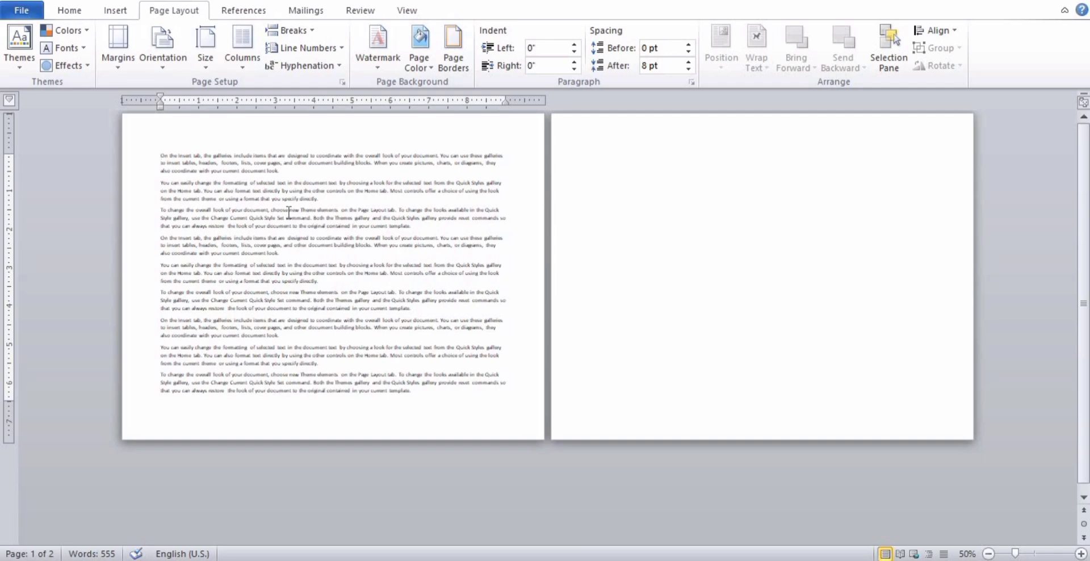
Set the document's page orientation back to Portrait
left_click(165, 66)
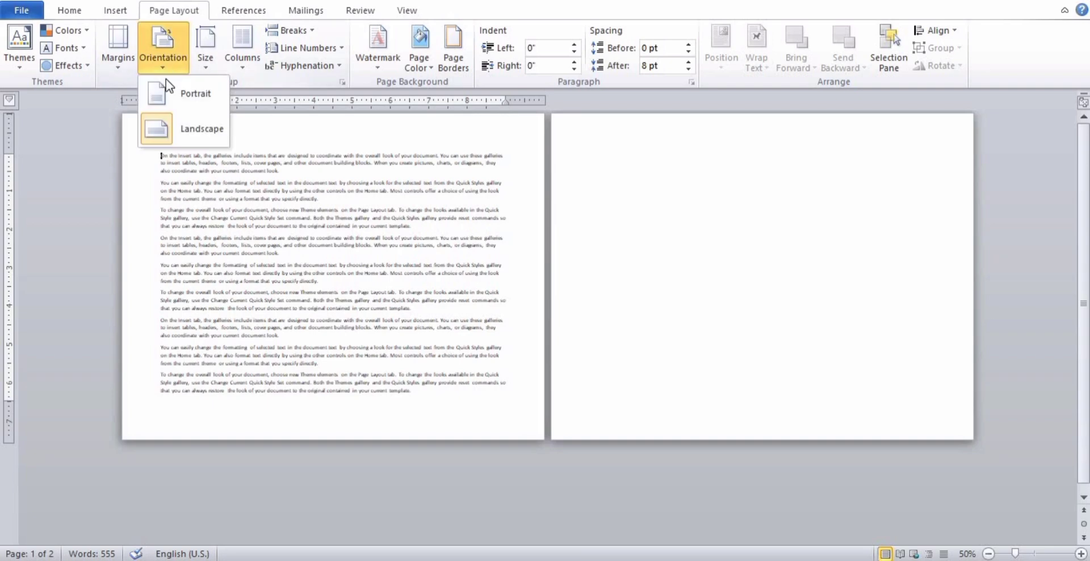
left_click(171, 89)
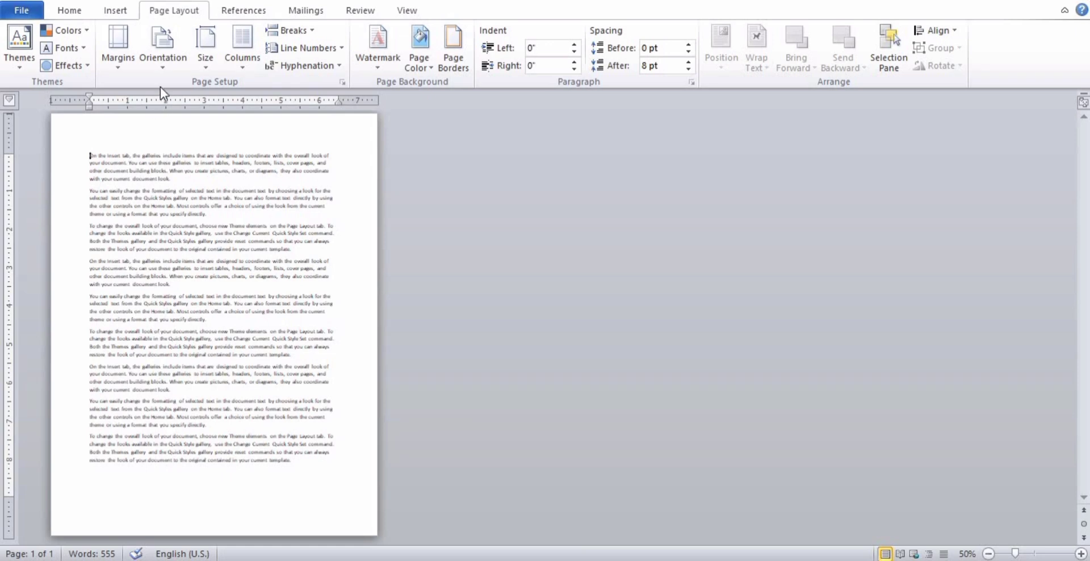
left_click(163, 67)
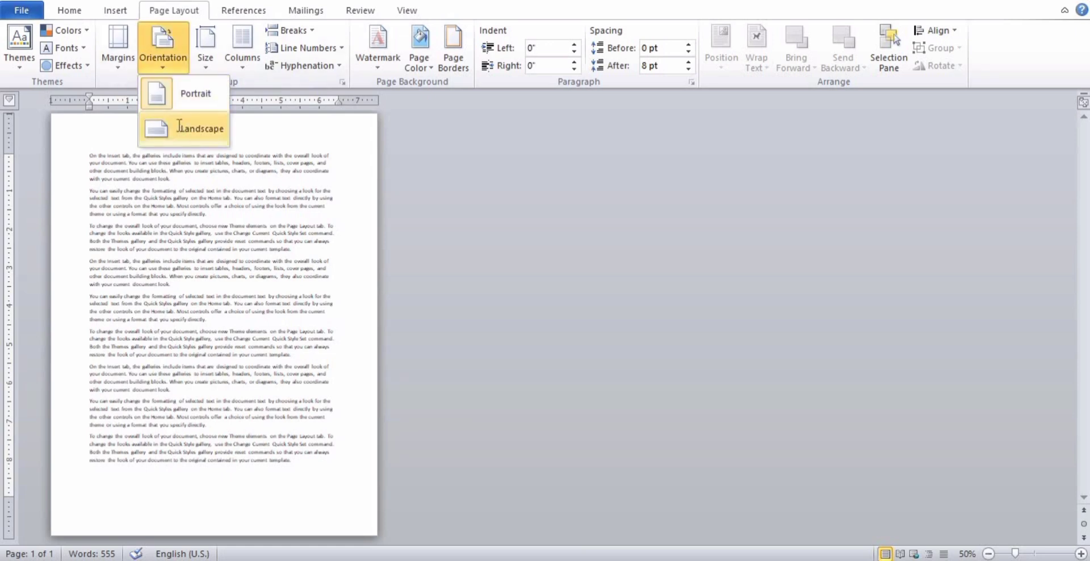
Alternate the document's page orientation between Landscape and Portrait twice, finishing on Portrait
left_click(178, 126)
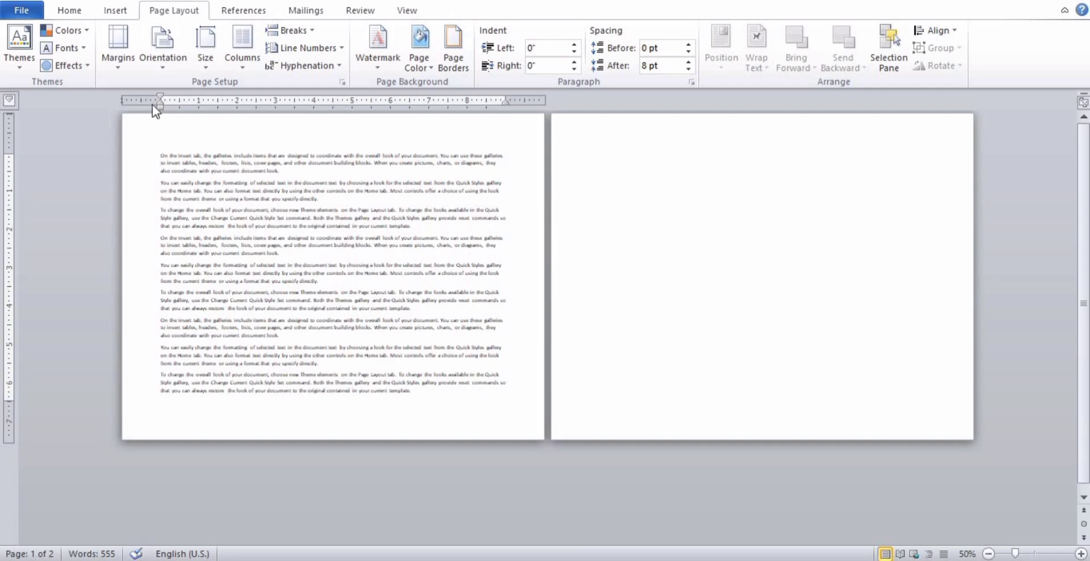
left_click(159, 62)
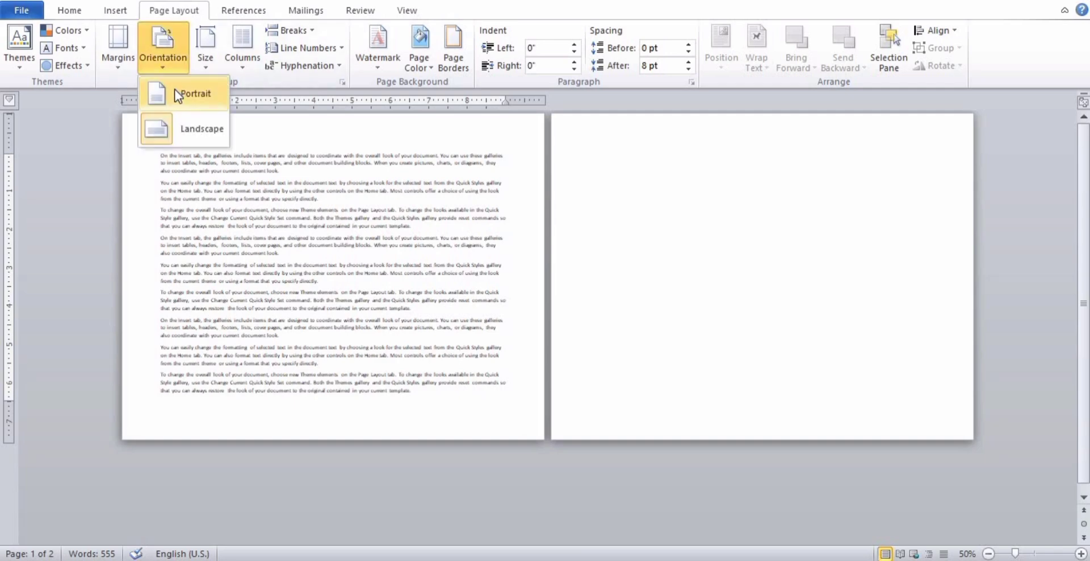
left_click(176, 91)
left_click(165, 68)
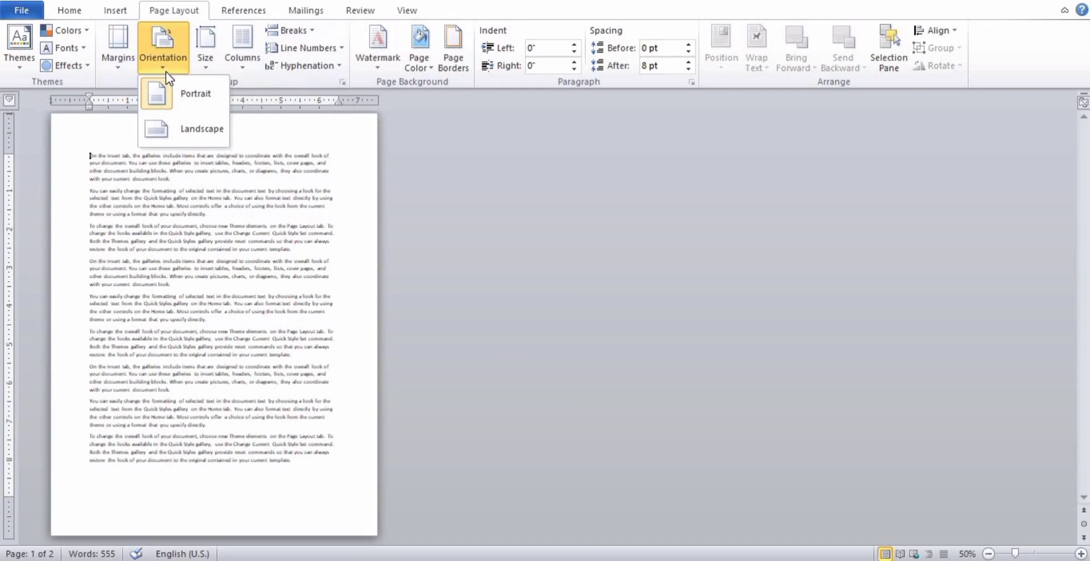
left_click(186, 126)
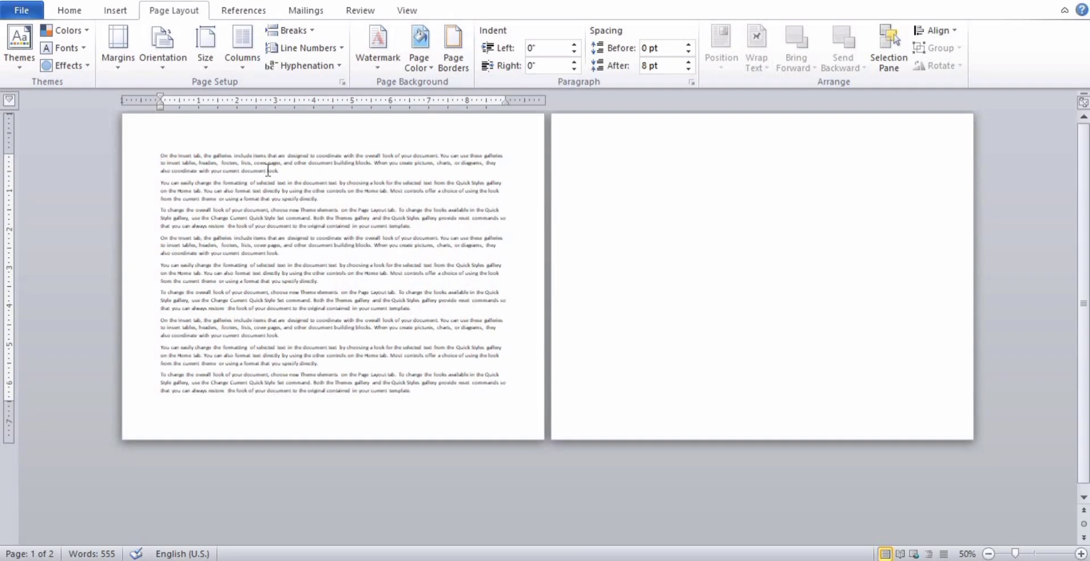
left_click(163, 56)
left_click(181, 88)
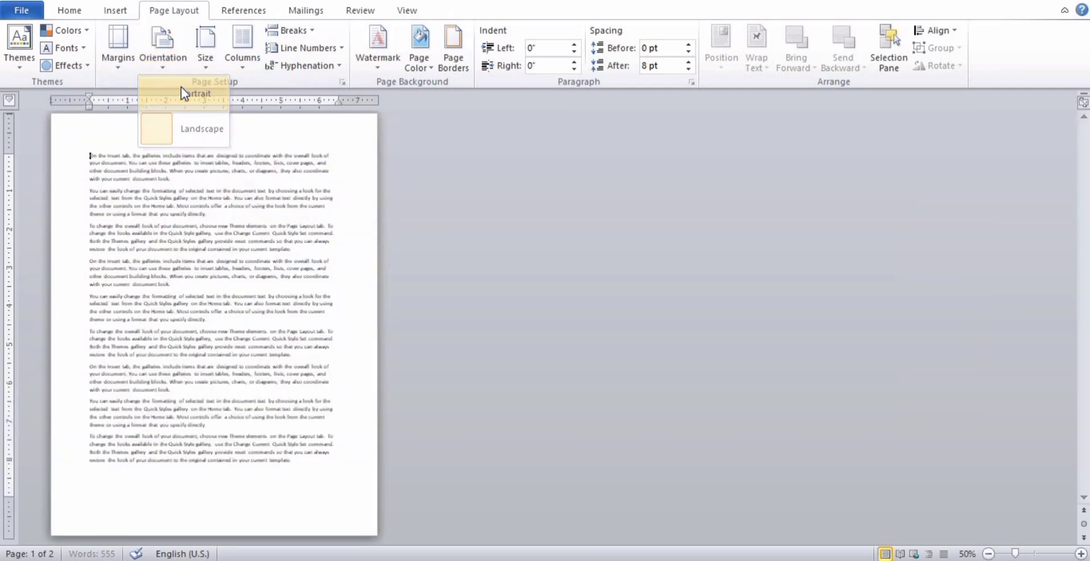
Change the document's paper size to Legal (8.5" x 14"), followed by Executive (7.25" x 10.5")
left_click(206, 65)
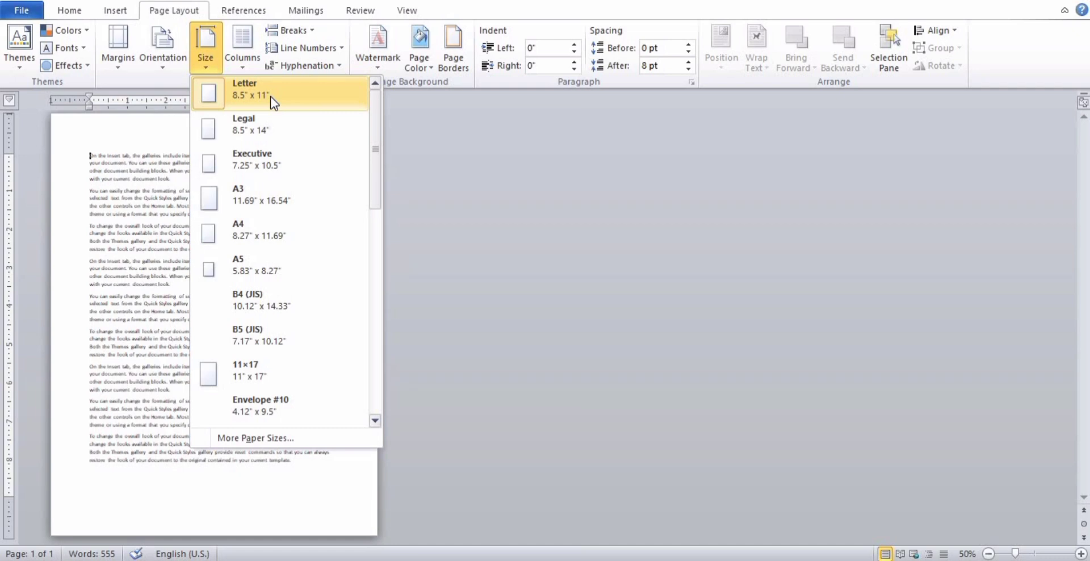
left_click(254, 133)
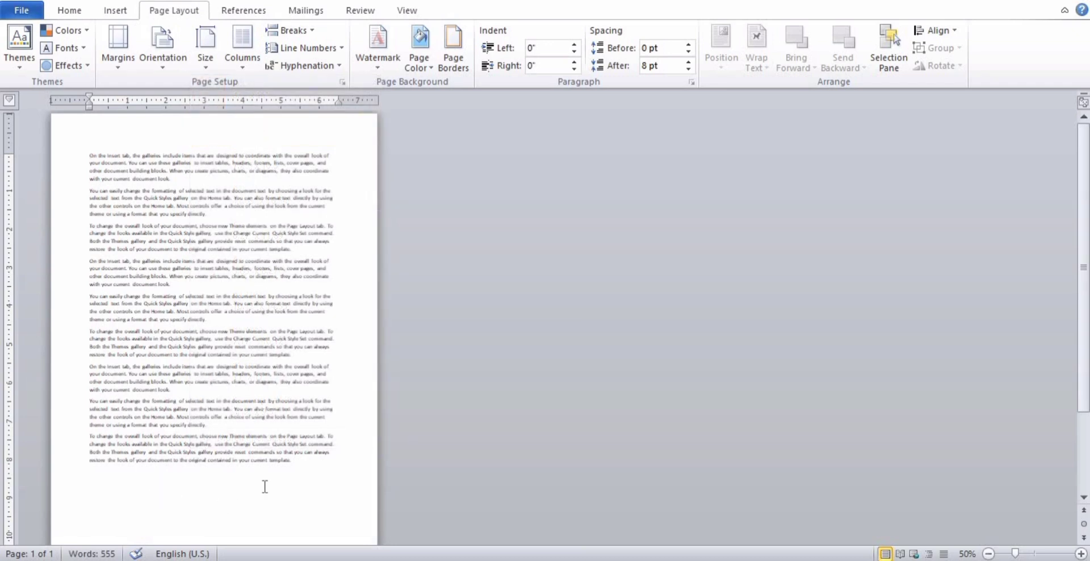
left_click(207, 72)
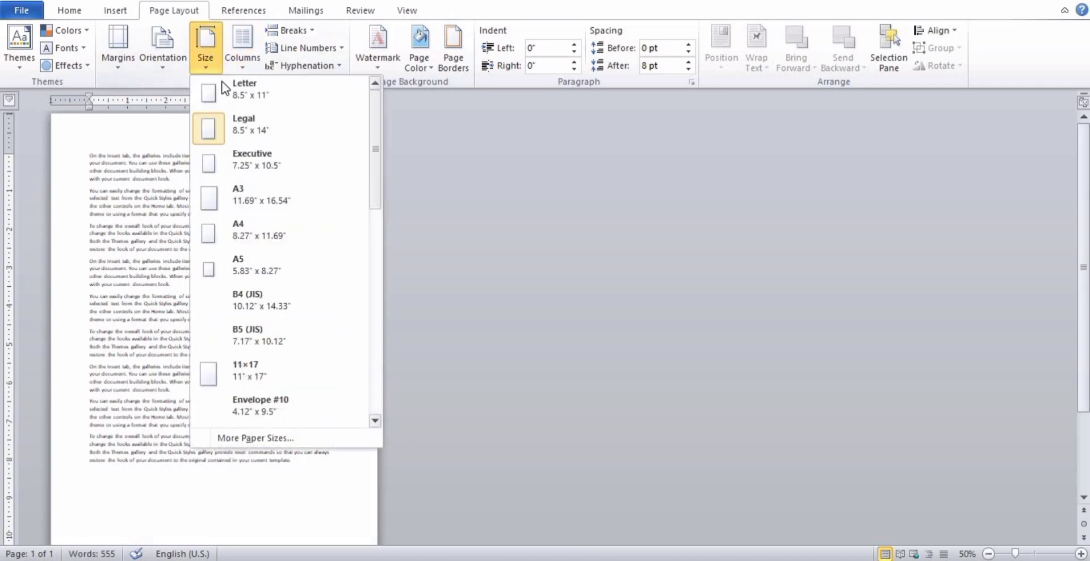
left_click(273, 170)
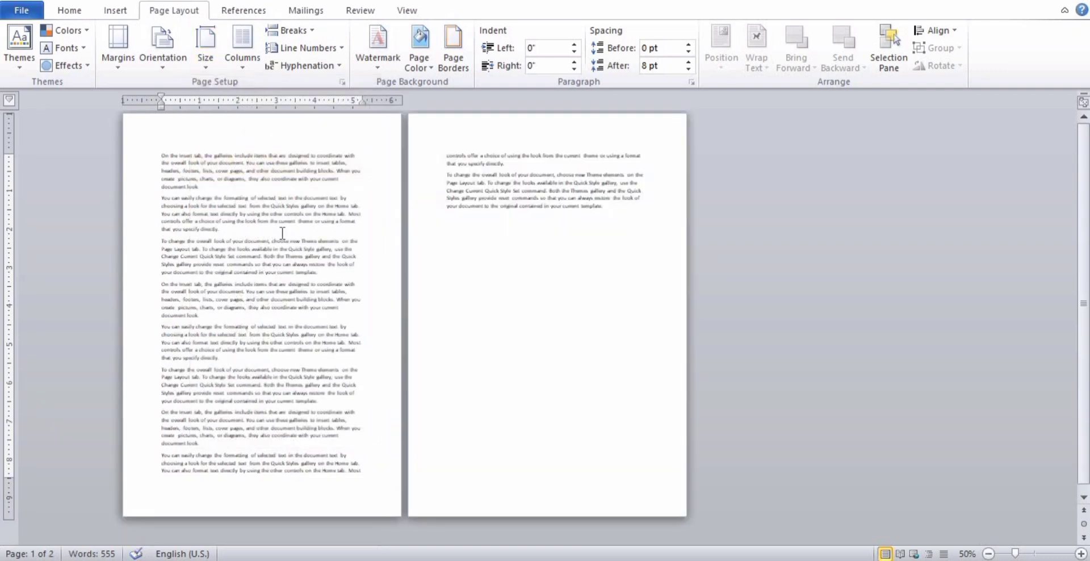
Apply the A3 (11.69" x 16.54") paper size, look over the full page, and switch to A5 (5.83" x 8.27")
left_click(206, 63)
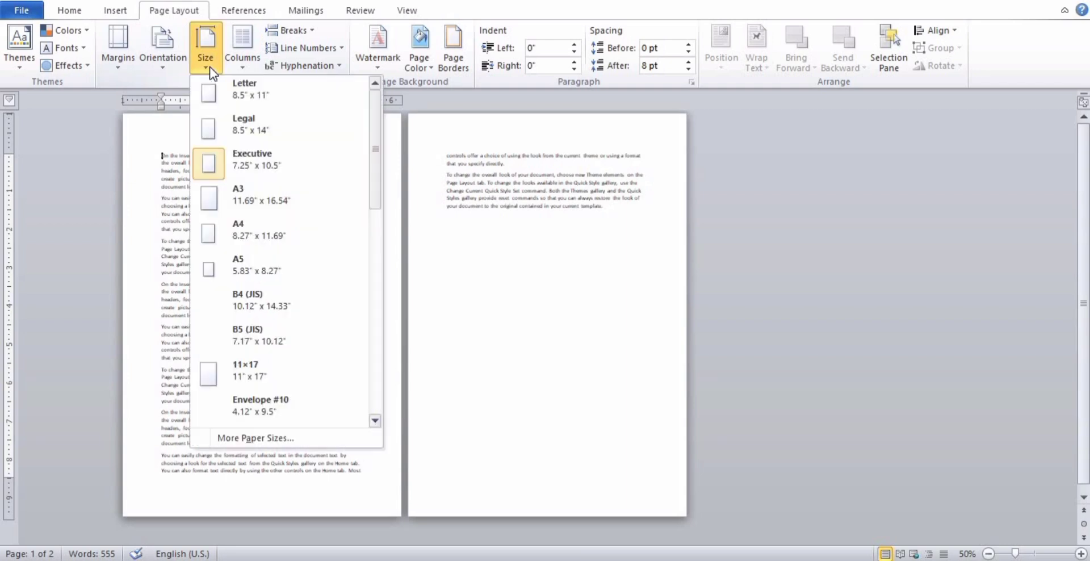
left_click(288, 205)
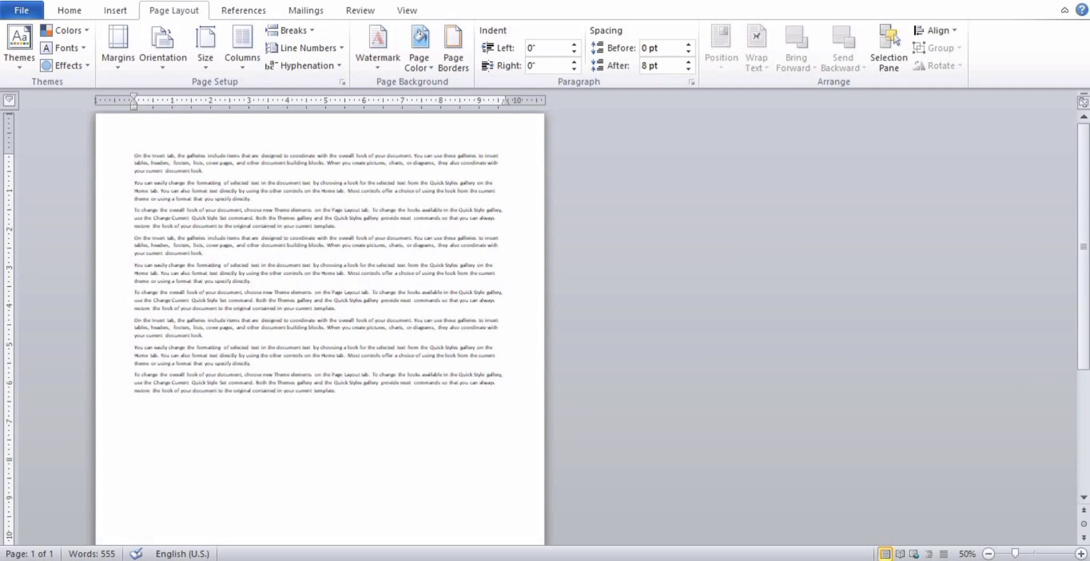
scroll(1085, 458, "down", 6)
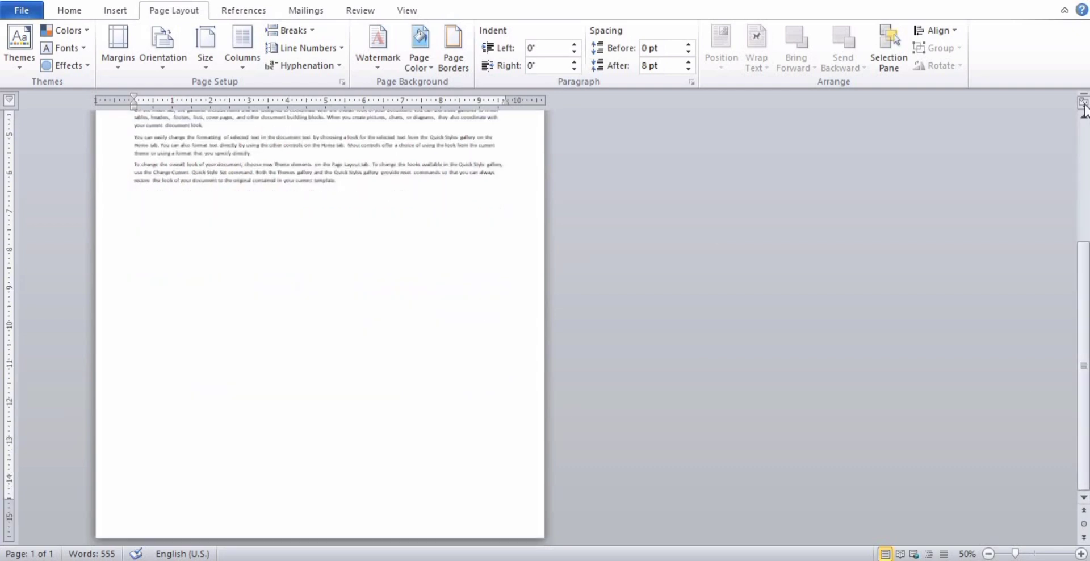
scroll(1087, 134, "up", 6)
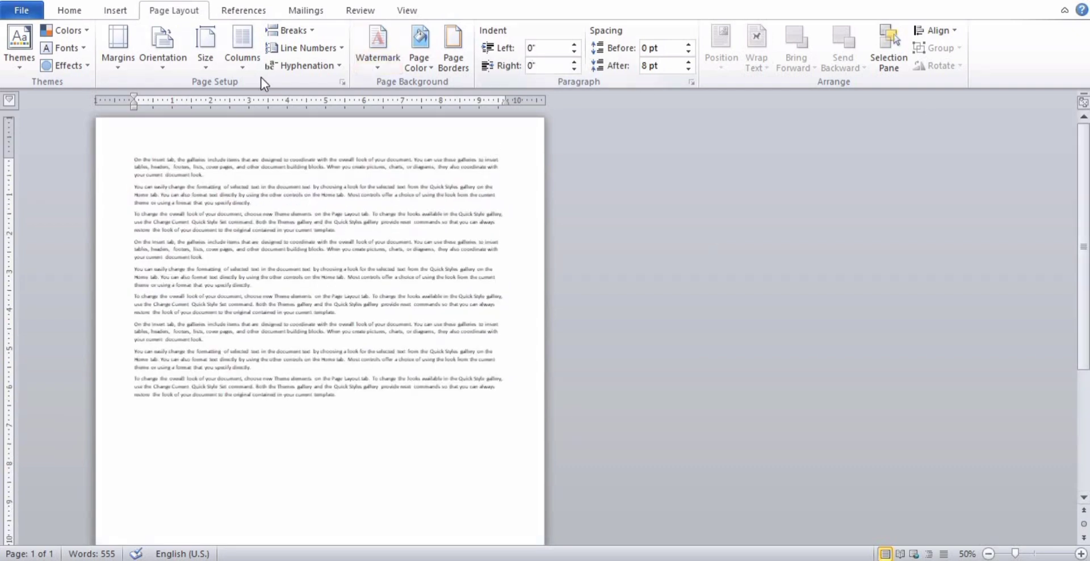
left_click(212, 72)
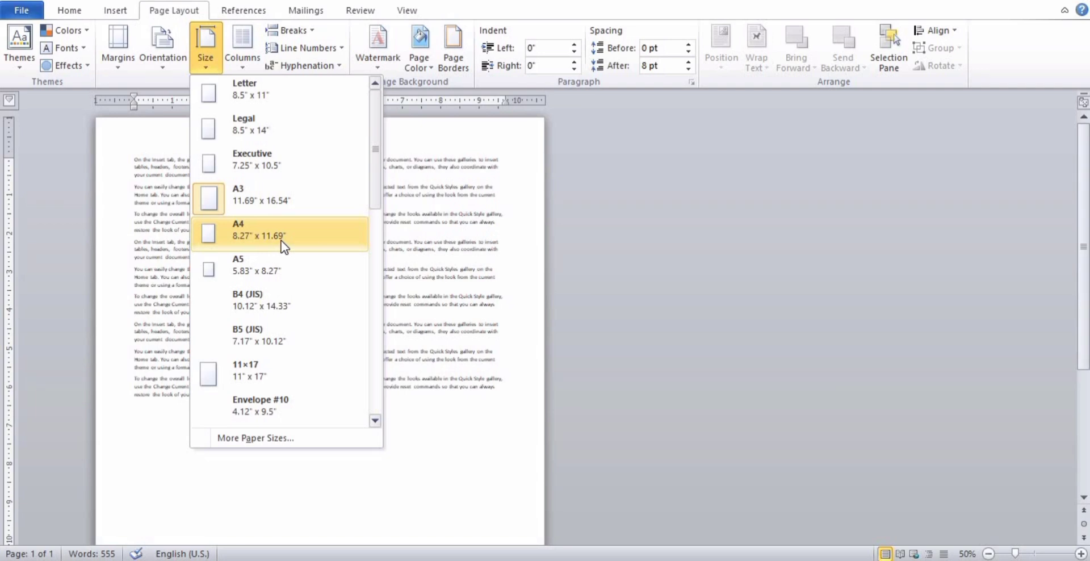
left_click(290, 277)
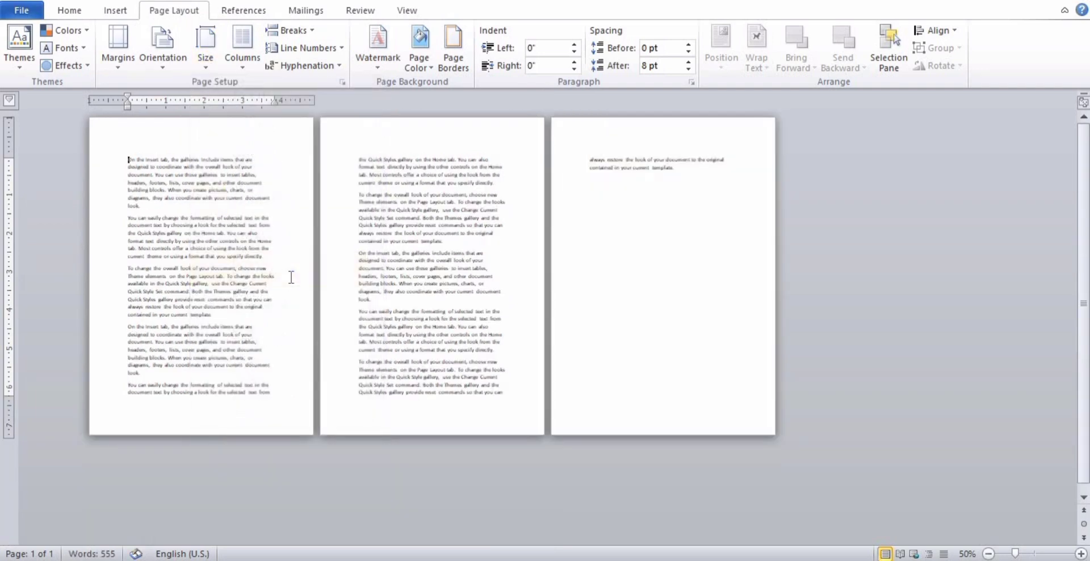
Try the B4 (JIS) 10.12" x 14.33" paper size, followed by B5 (JIS) 7.17" x 10.12"
left_click(207, 66)
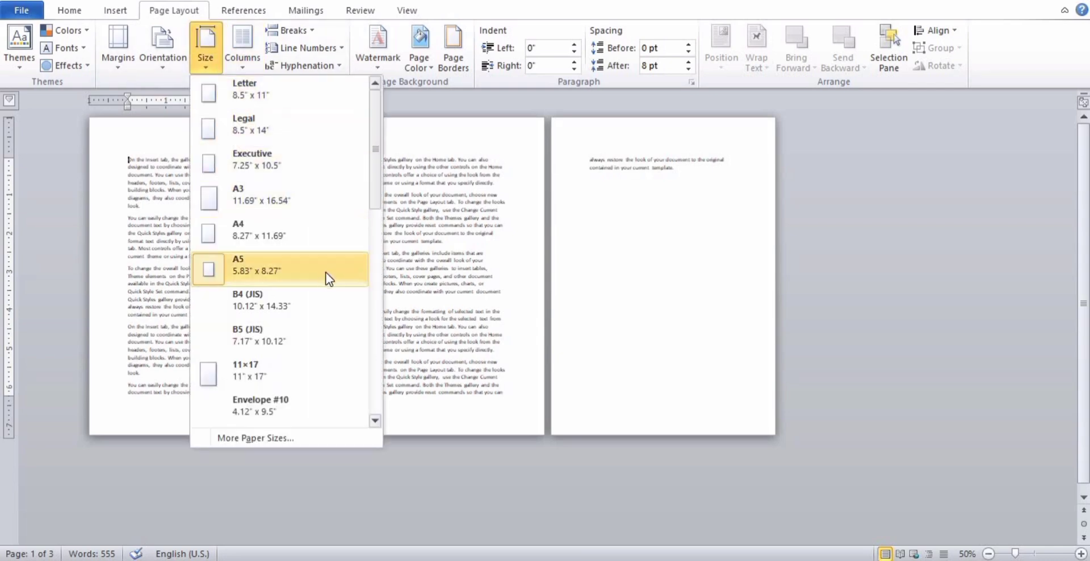
left_click(312, 305)
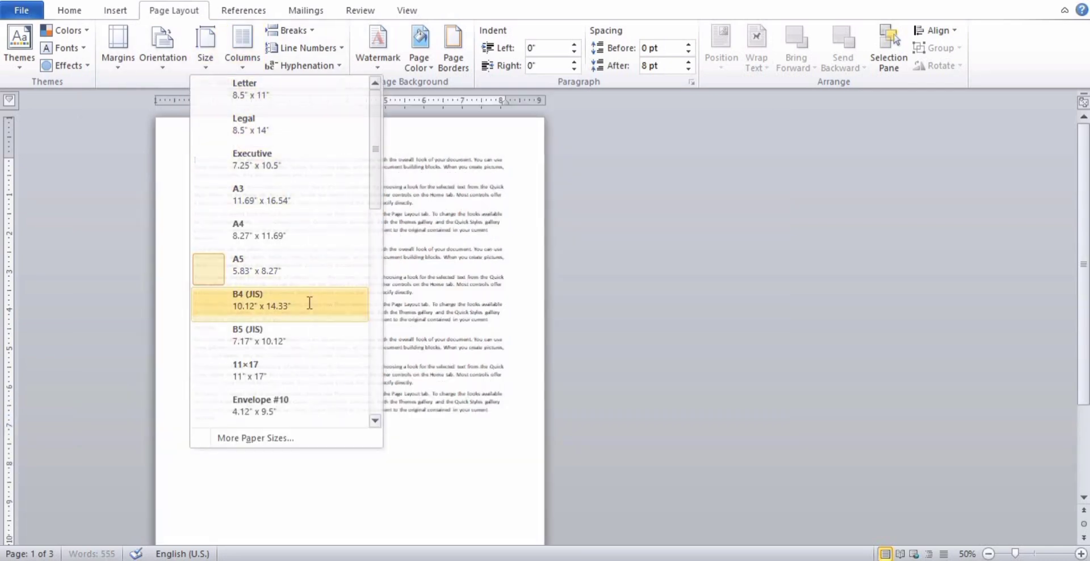
left_click(213, 72)
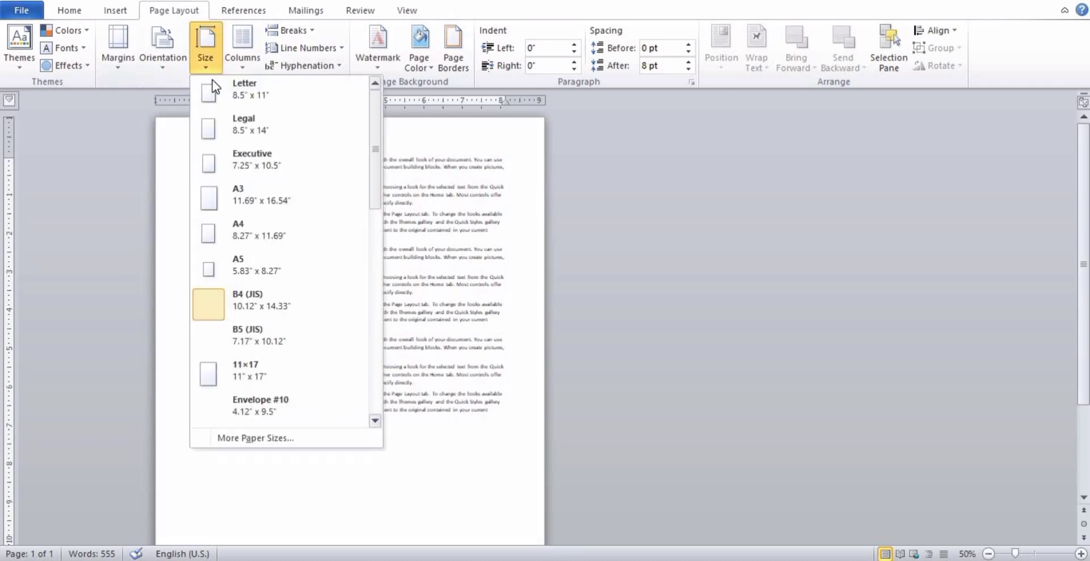
left_click(280, 333)
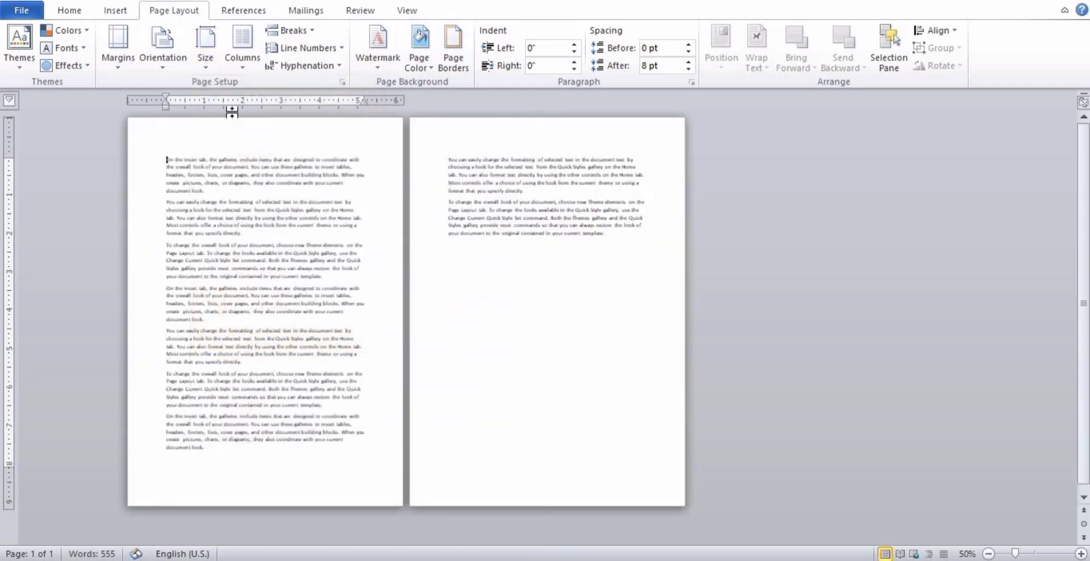
Set the paper size to 11×17, and after that to Envelope #10 (4.12" x 9.5")
left_click(206, 59)
left_click(271, 370)
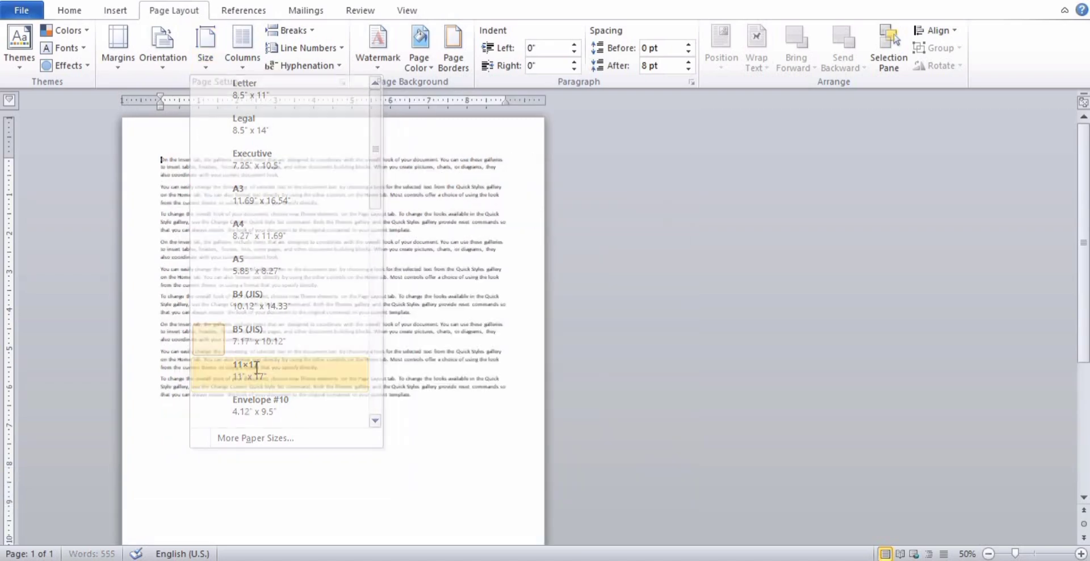
left_click(206, 70)
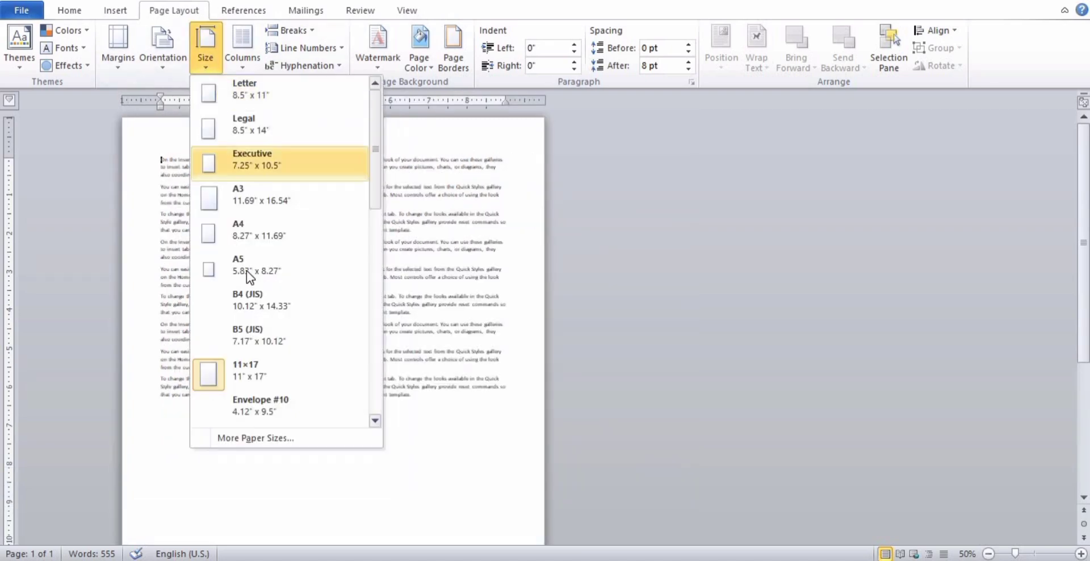
left_click(292, 408)
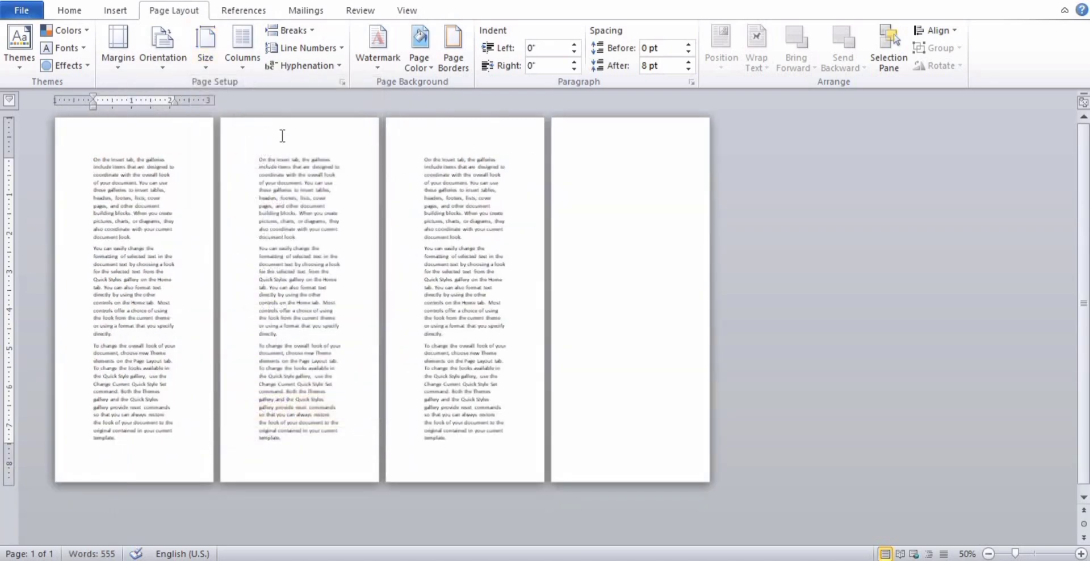
Examine the full range of predefined paper sizes, from the envelope and postcard formats through to Square(128x128)
left_click(206, 70)
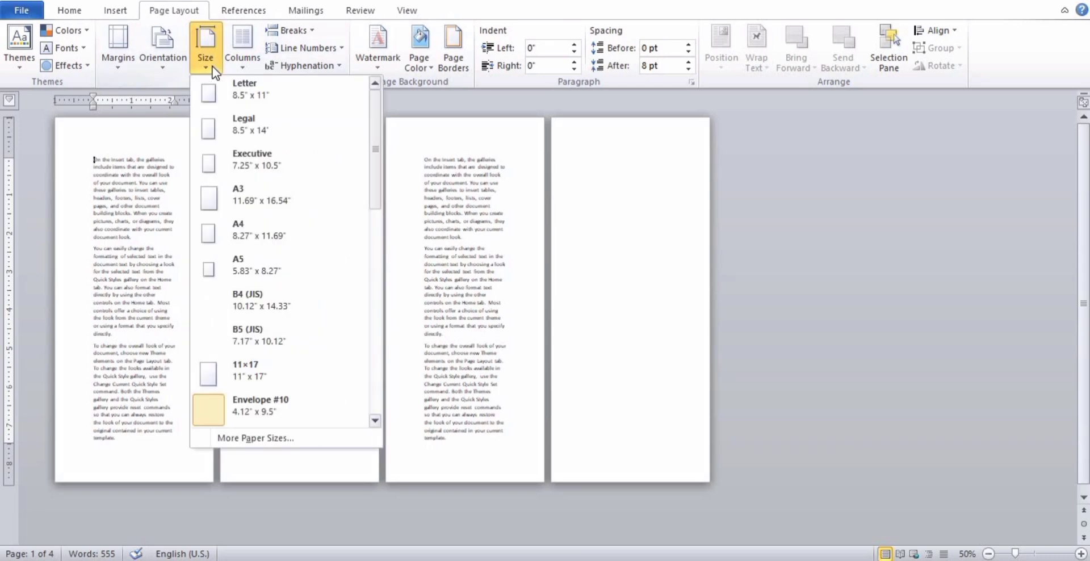
left_click(378, 417)
left_click(378, 420)
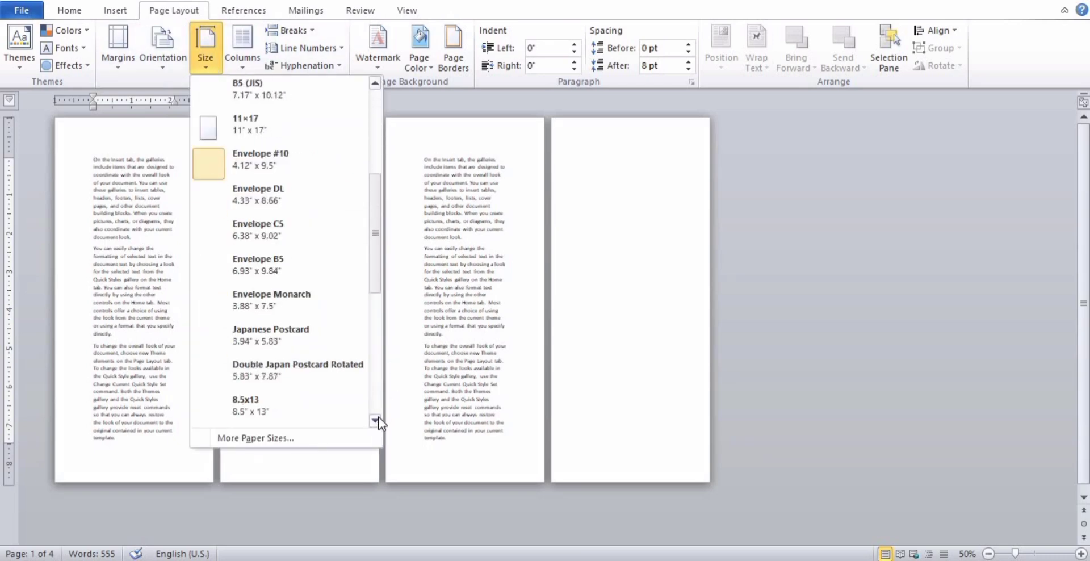
left_click(378, 420)
left_click(378, 420)
left_click(378, 420)
left_click(378, 421)
left_click(376, 420)
left_click(376, 420)
left_click(375, 420)
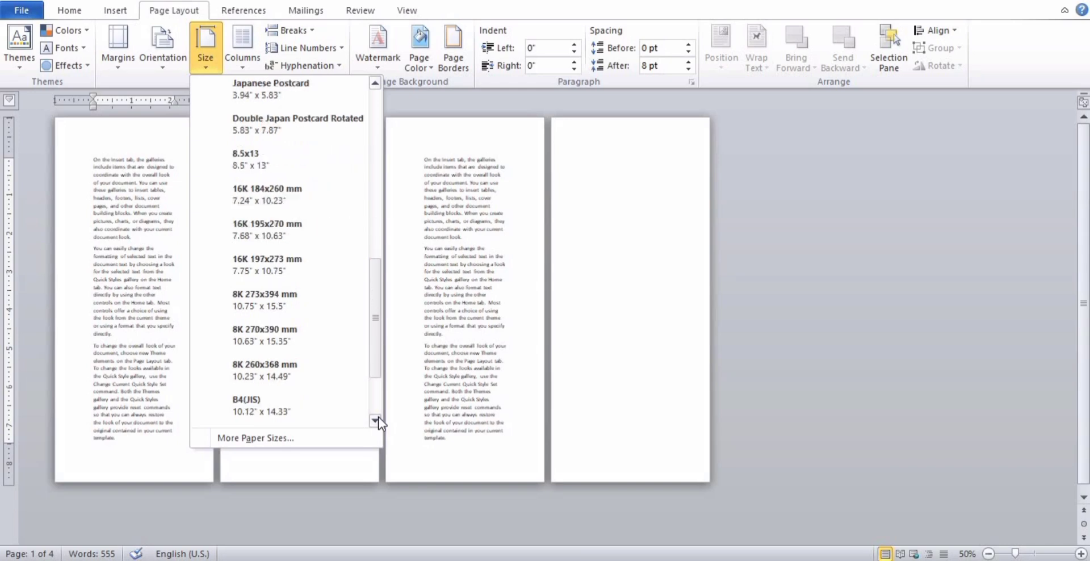
left_click(376, 420)
left_click(376, 420)
left_click(376, 421)
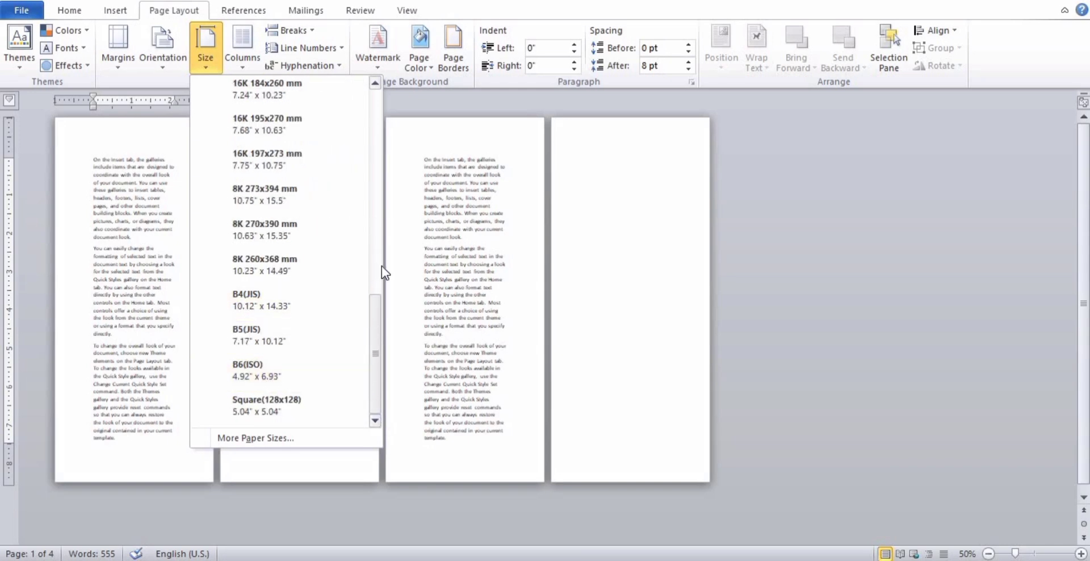
left_click(378, 123)
left_click(378, 122)
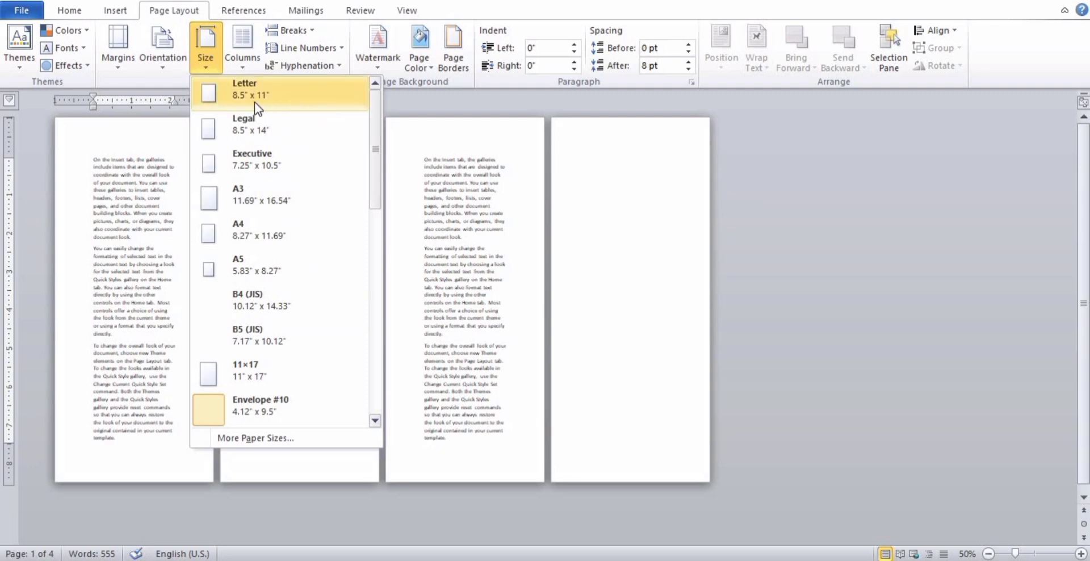
Return the document's paper size to Letter (8.5" x 11")
left_click(272, 105)
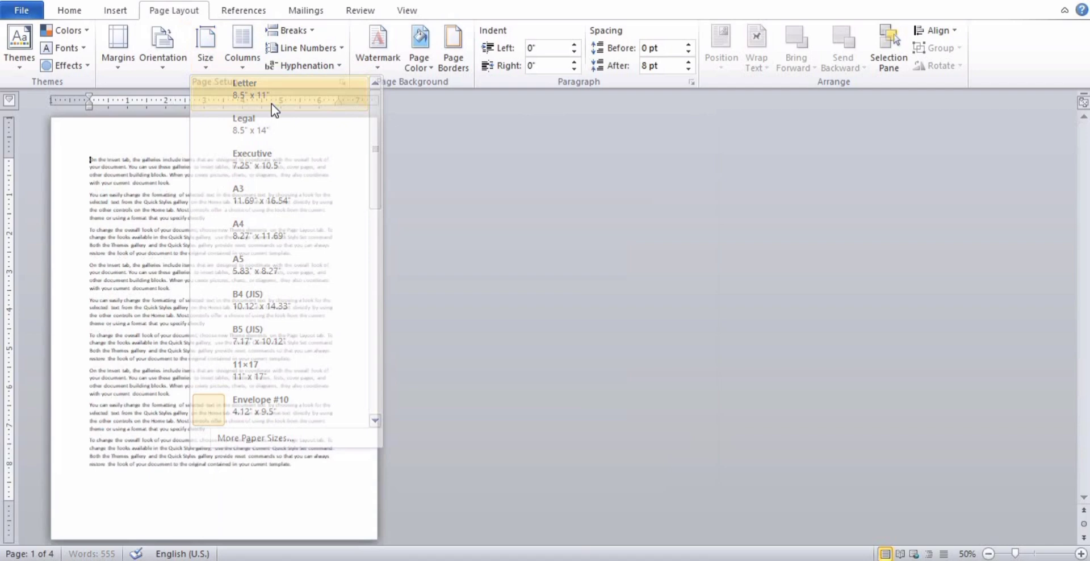
left_click(205, 71)
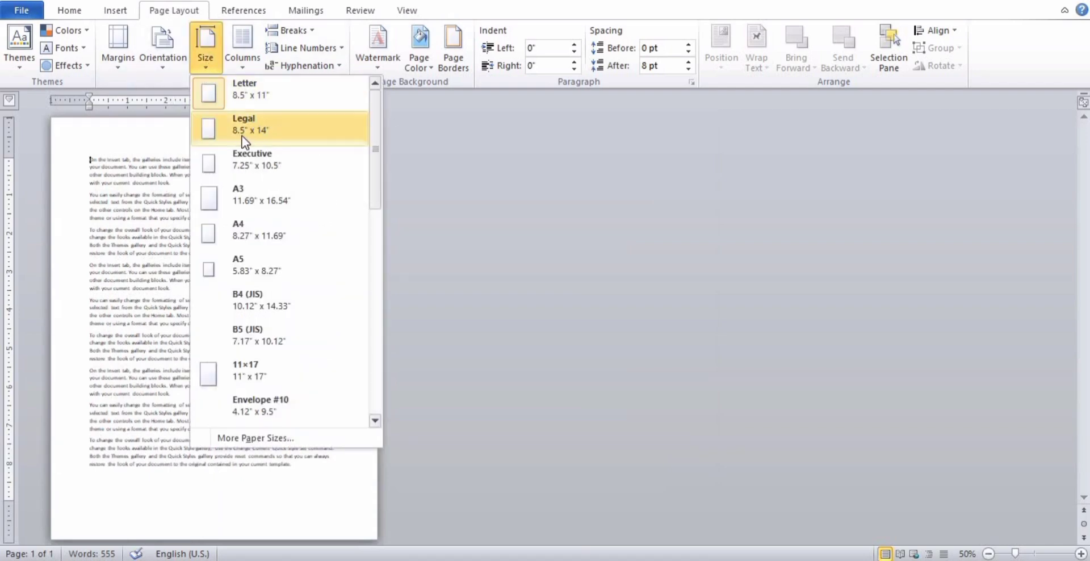
left_click(247, 97)
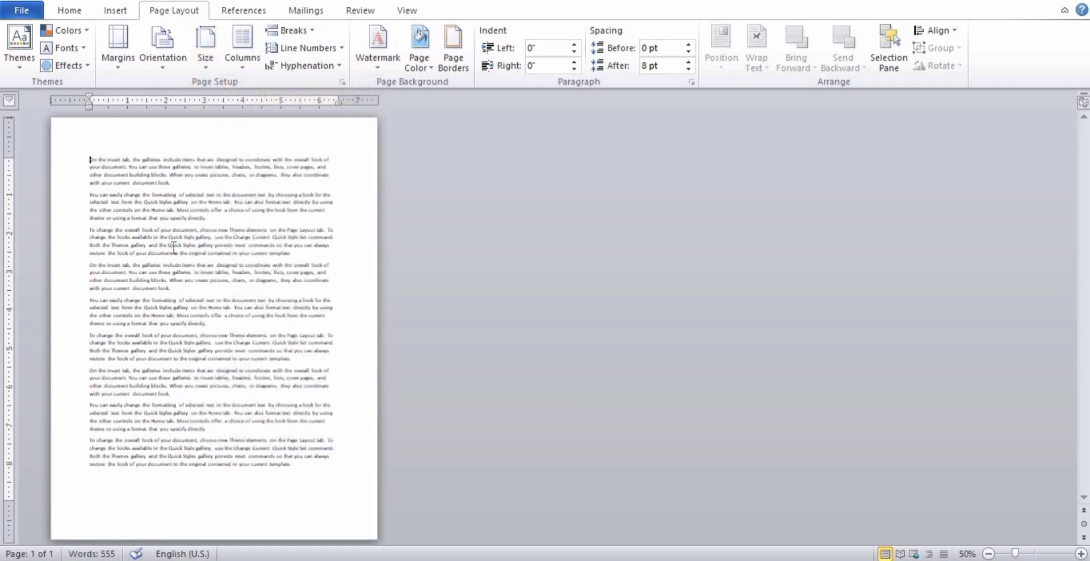